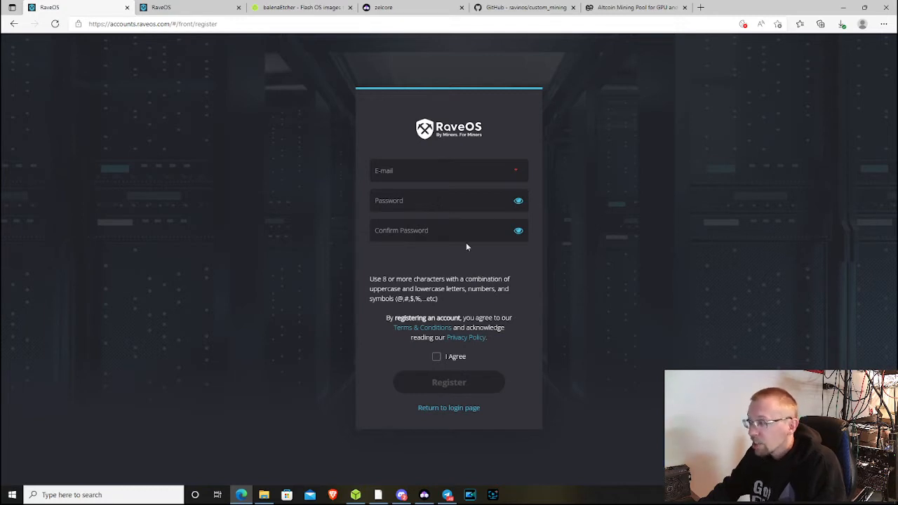
- Go back to the login page, then collapse and re-expand the signed-in account's side navigation
{"action": "left_click", "coordinate": [449, 408]}
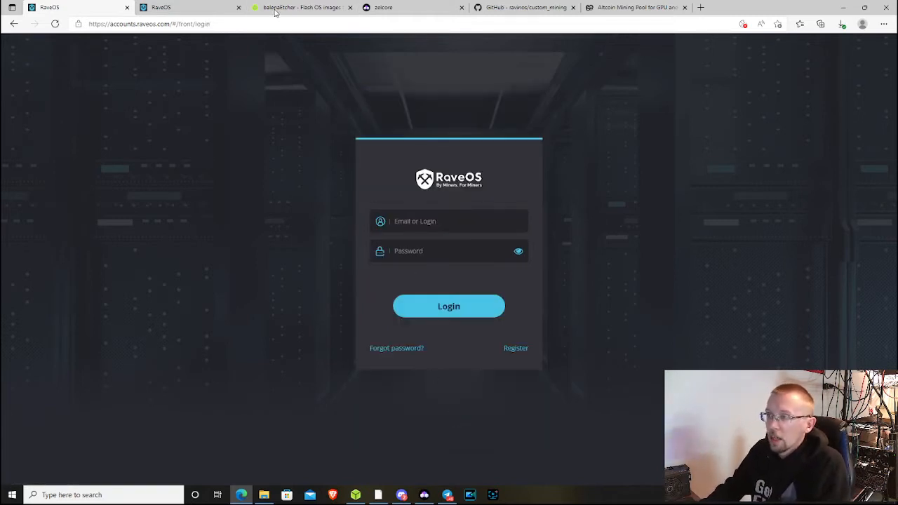
{"action": "left_click", "coordinate": [180, 7]}
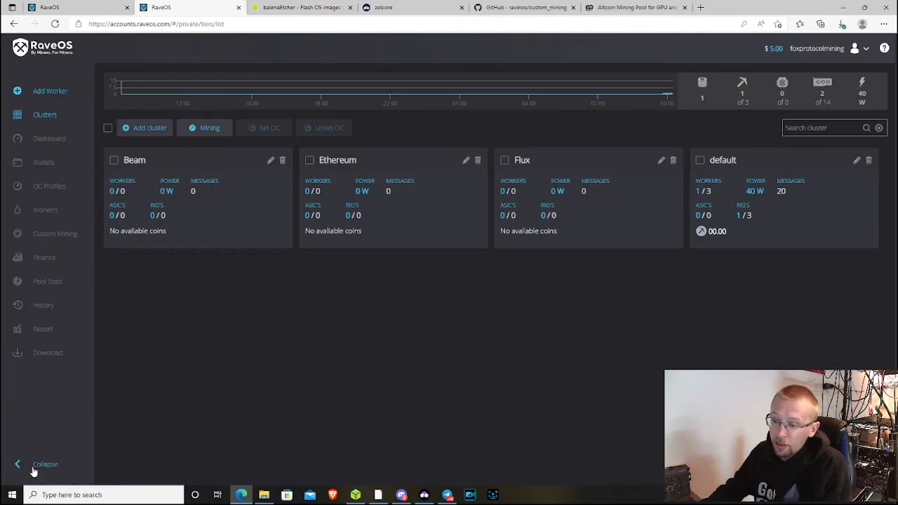
{"action": "left_click", "coordinate": [14, 466]}
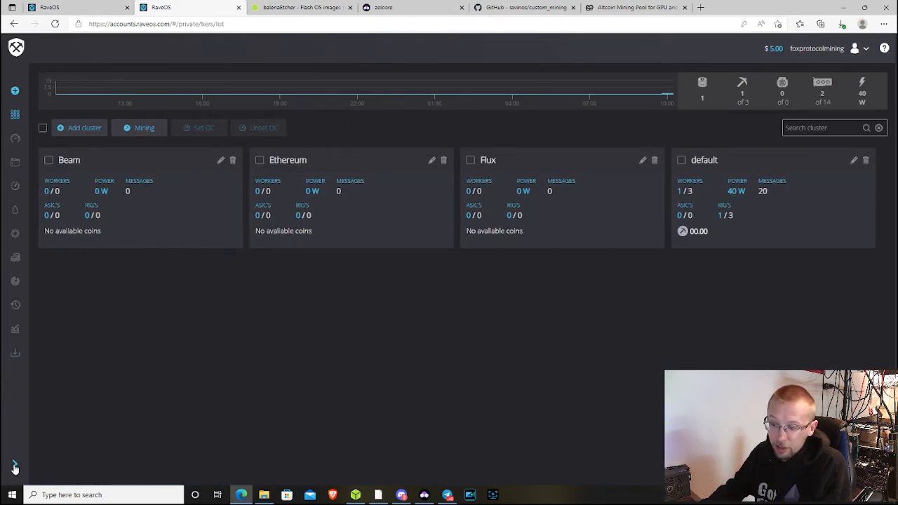
{"action": "left_click", "coordinate": [14, 466]}
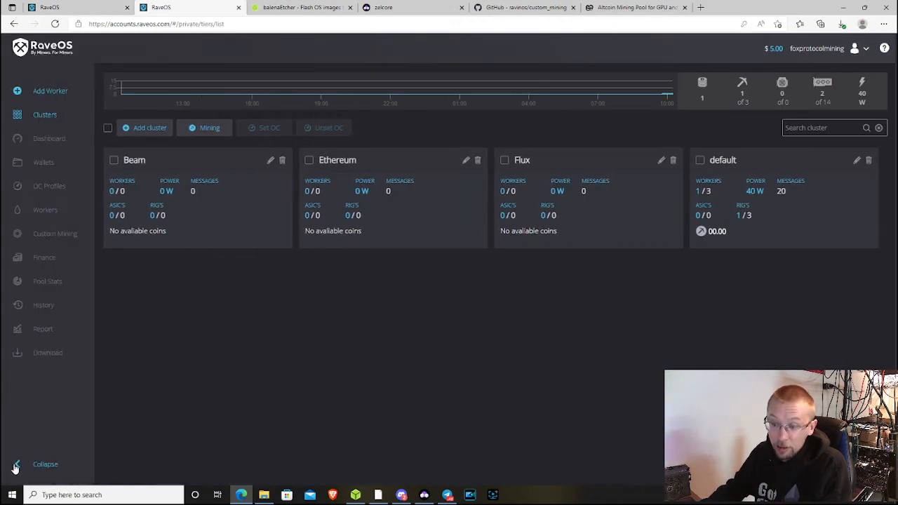
- Start the RaveOS image download, cancel the prompt, and switch to the balenaEtcher page
{"action": "left_click", "coordinate": [48, 353]}
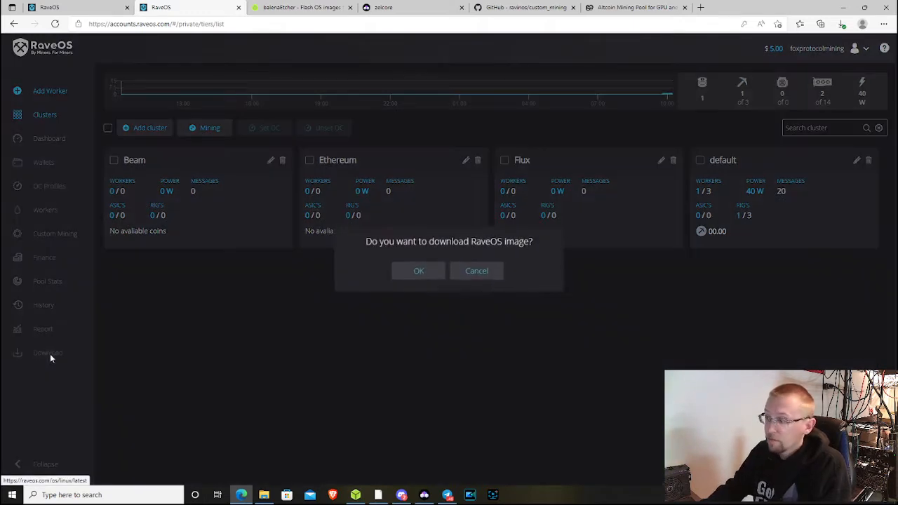
{"action": "left_click", "coordinate": [483, 278]}
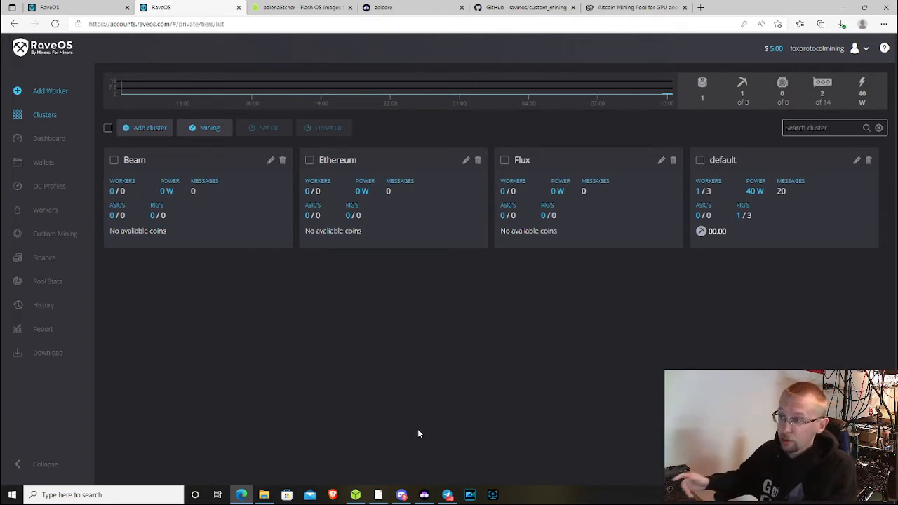
{"action": "left_click", "coordinate": [288, 11]}
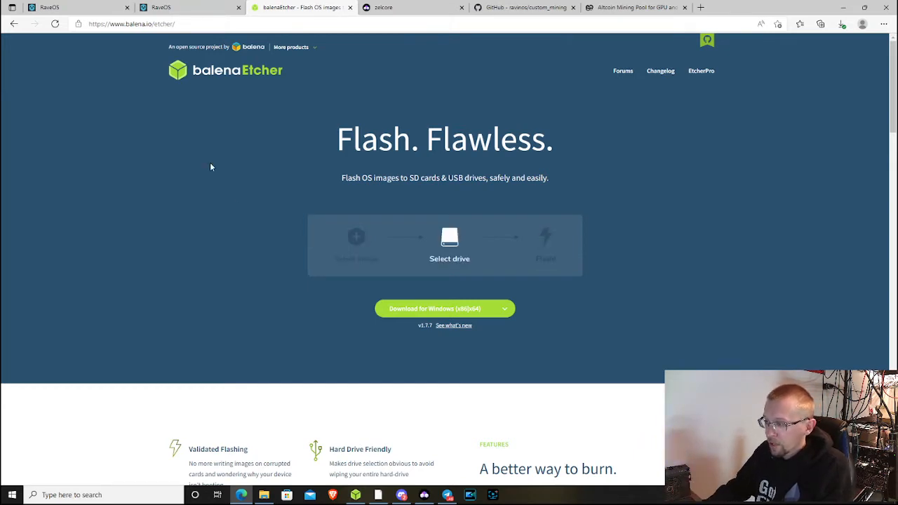
- Check Etcher's other download options, then switch to the Zelcore download page
{"action": "left_click", "coordinate": [504, 310]}
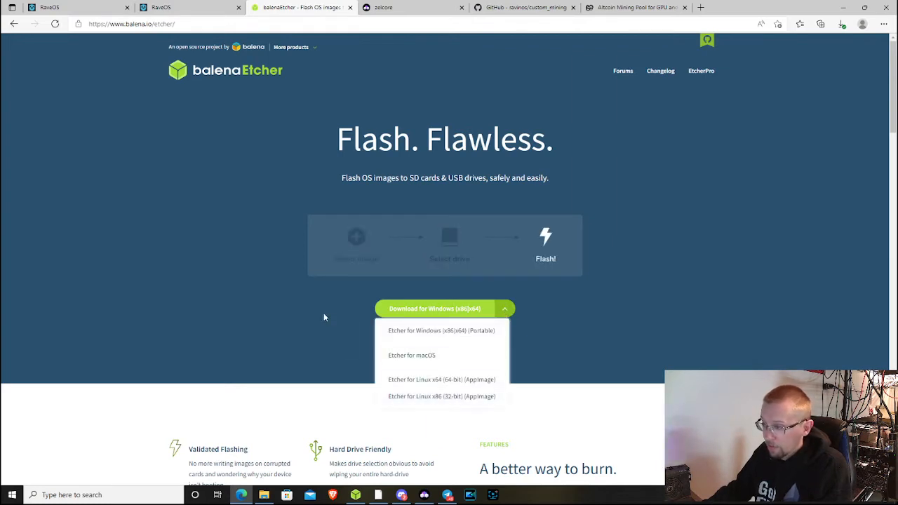
{"action": "left_click", "coordinate": [505, 311]}
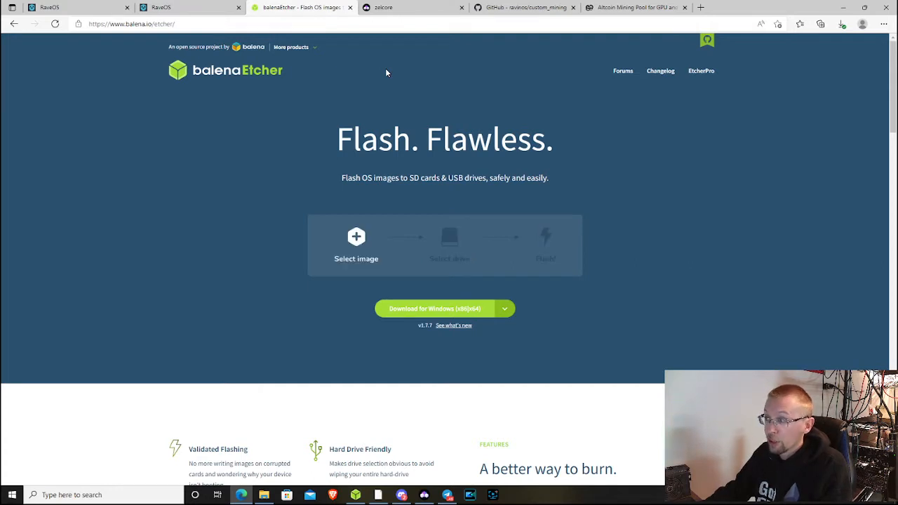
{"action": "left_click", "coordinate": [408, 9]}
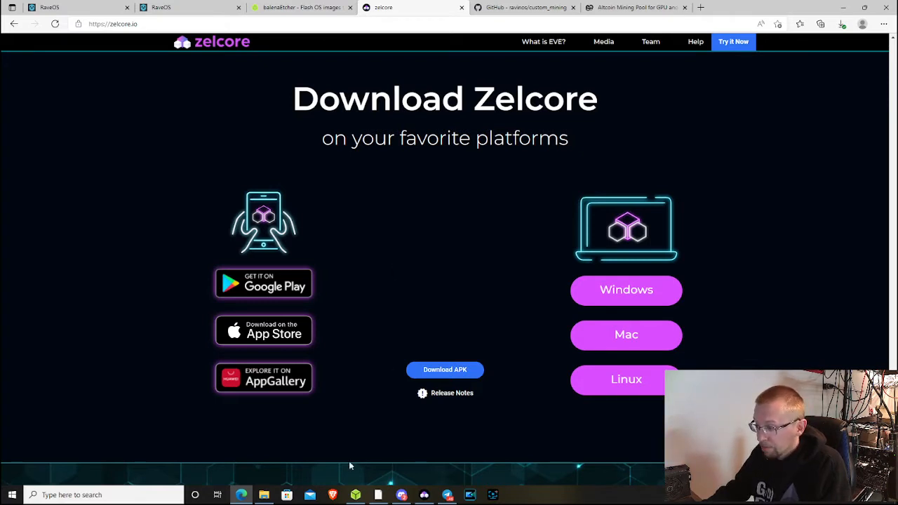
- Replace Etcher's image with raveos-v1.0.25-8754-2002.img (2) from Downloads and list target drives
{"action": "left_click", "coordinate": [355, 496]}
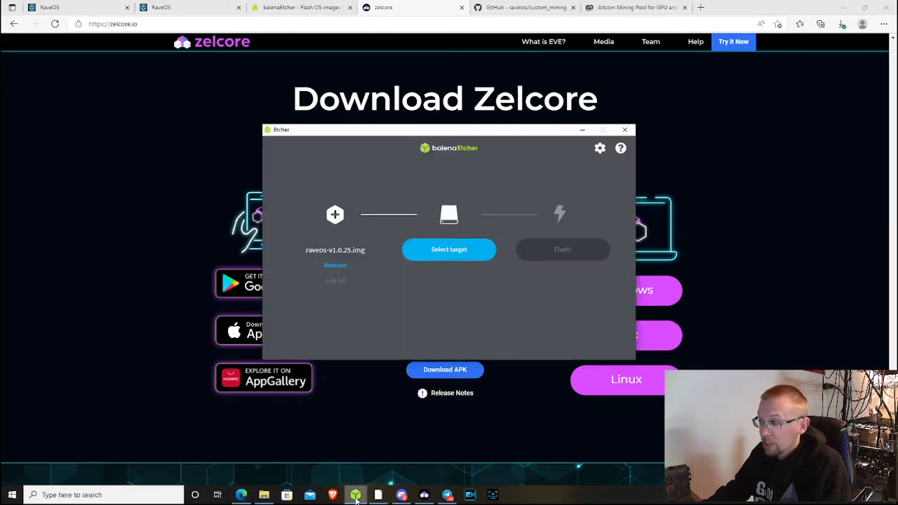
{"action": "left_click", "coordinate": [341, 267]}
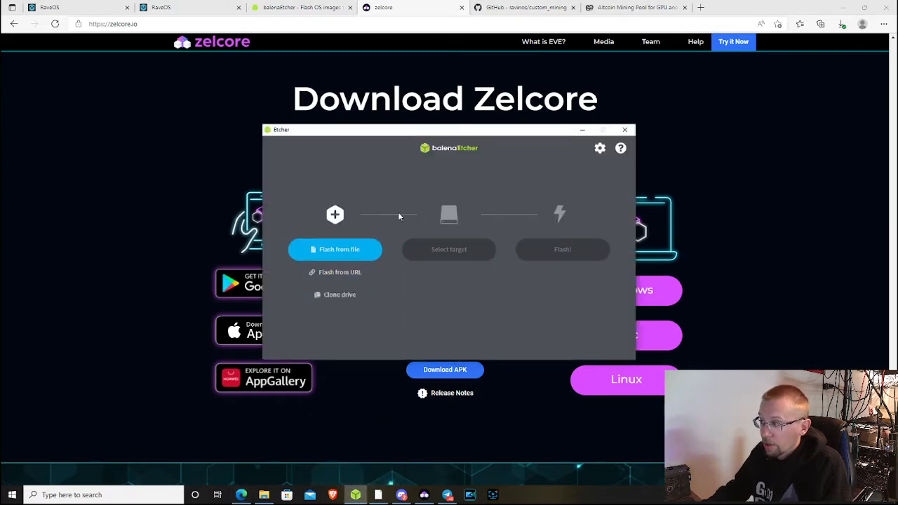
{"action": "left_click", "coordinate": [352, 258]}
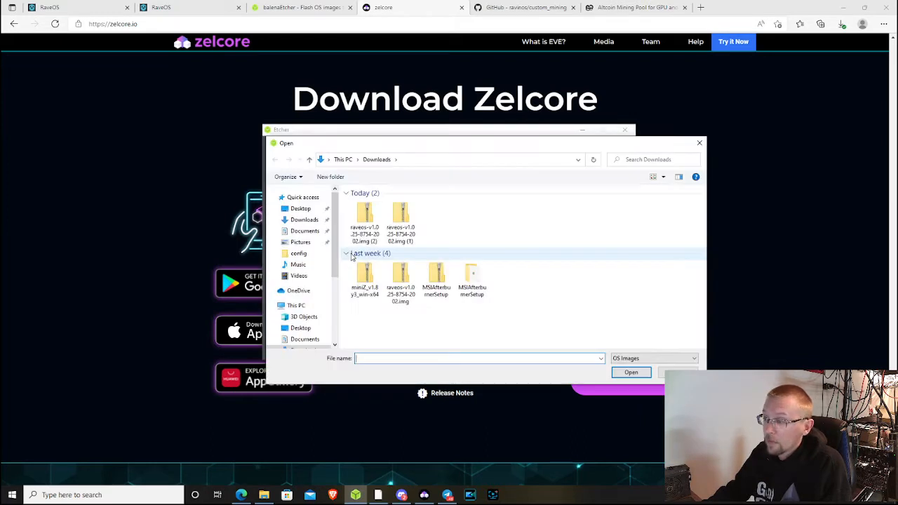
{"action": "left_click", "coordinate": [366, 218]}
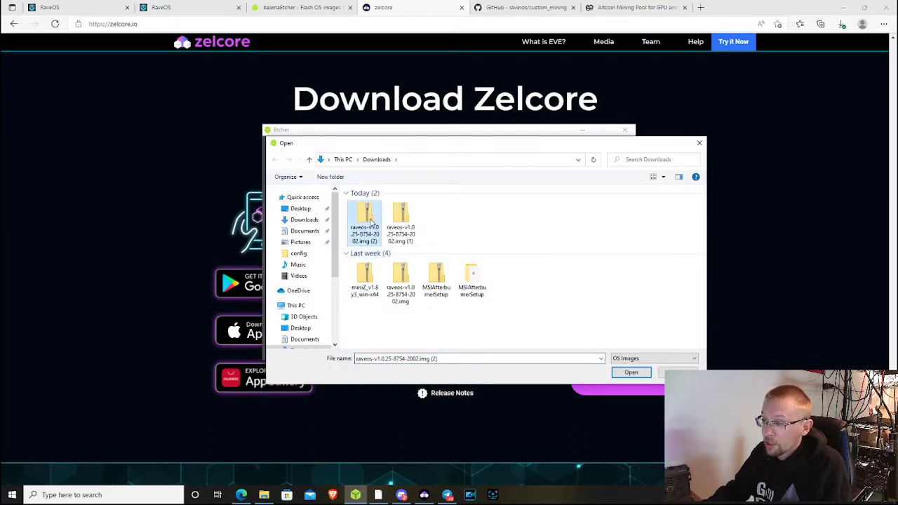
{"action": "left_click", "coordinate": [632, 372]}
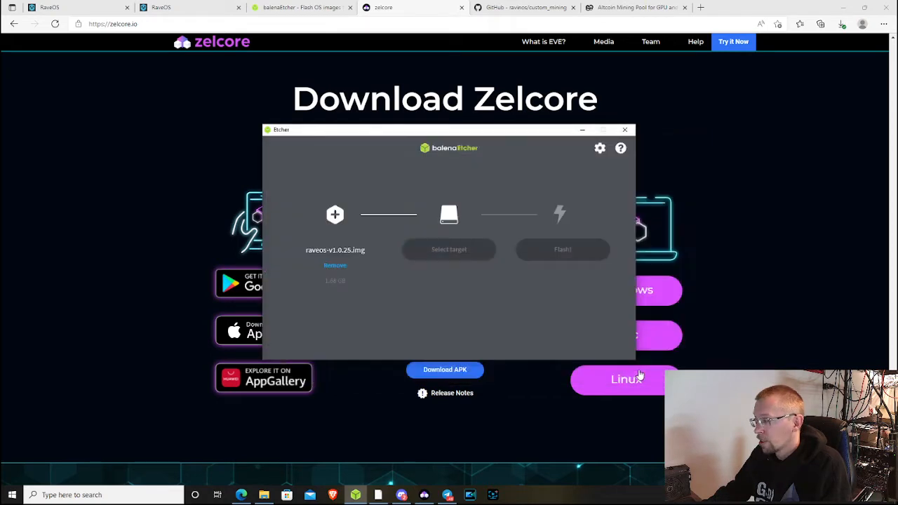
{"action": "left_click", "coordinate": [447, 251]}
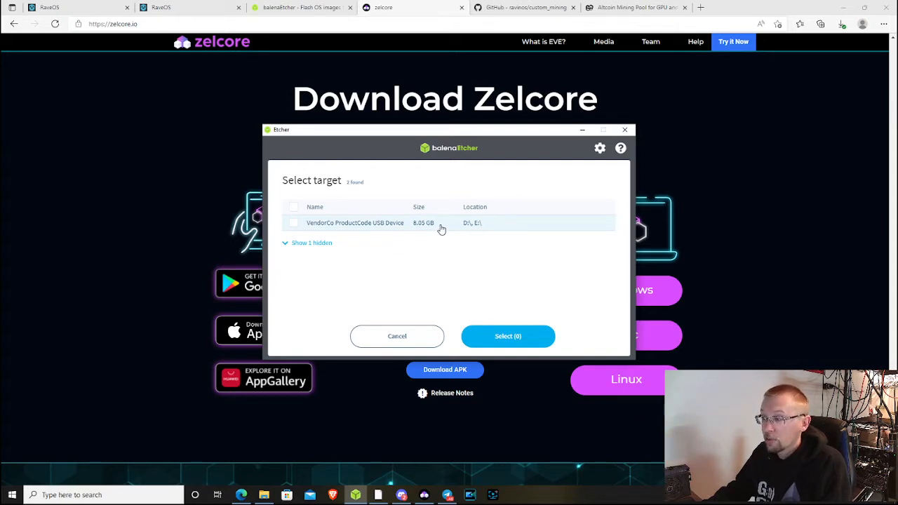
- Select the hidden 8.05 GB VendorCo USB Device as Etcher's target, then close Etcher
{"action": "left_click", "coordinate": [292, 244]}
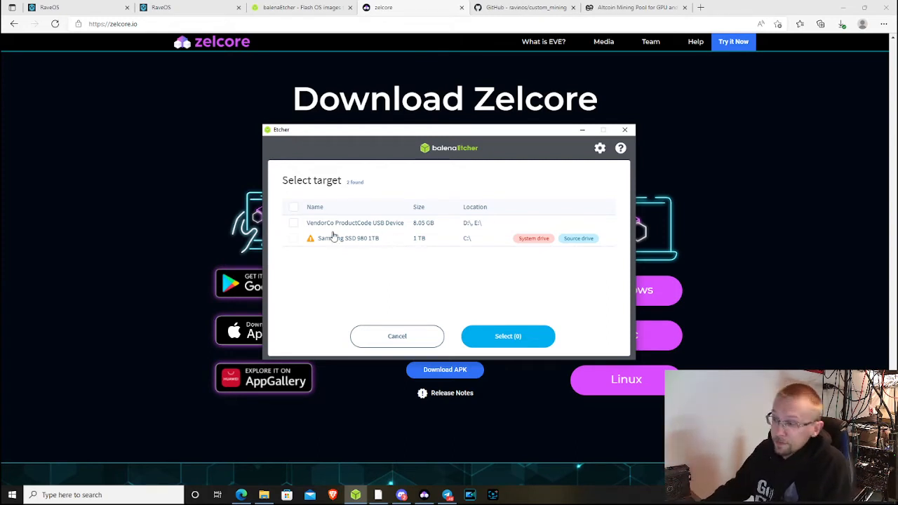
{"action": "left_click", "coordinate": [295, 225]}
{"action": "left_click", "coordinate": [521, 340]}
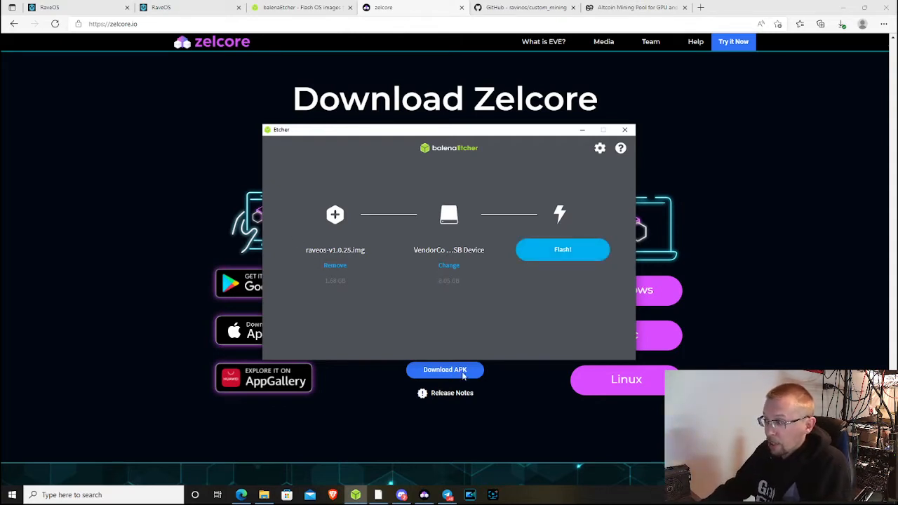
{"action": "left_click", "coordinate": [633, 134]}
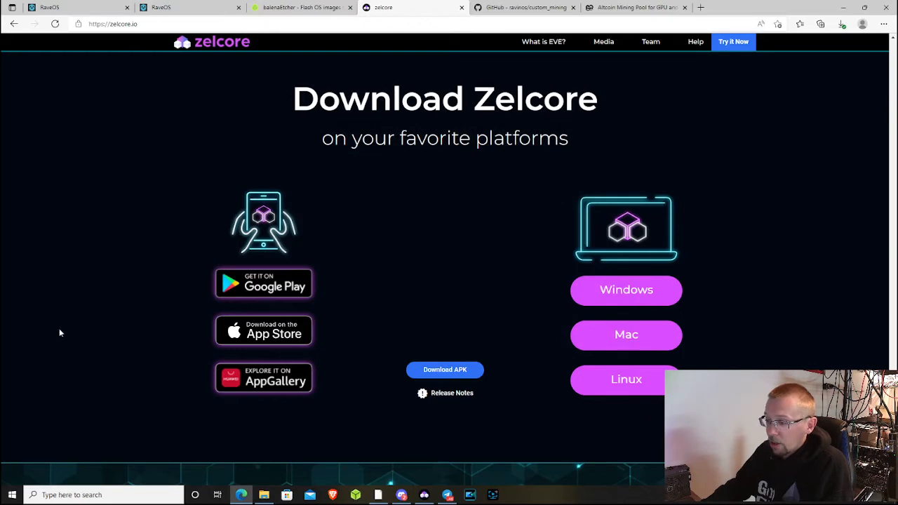
- Open the MINING_OS (D:) drive in File Explorer
{"action": "left_click", "coordinate": [264, 495]}
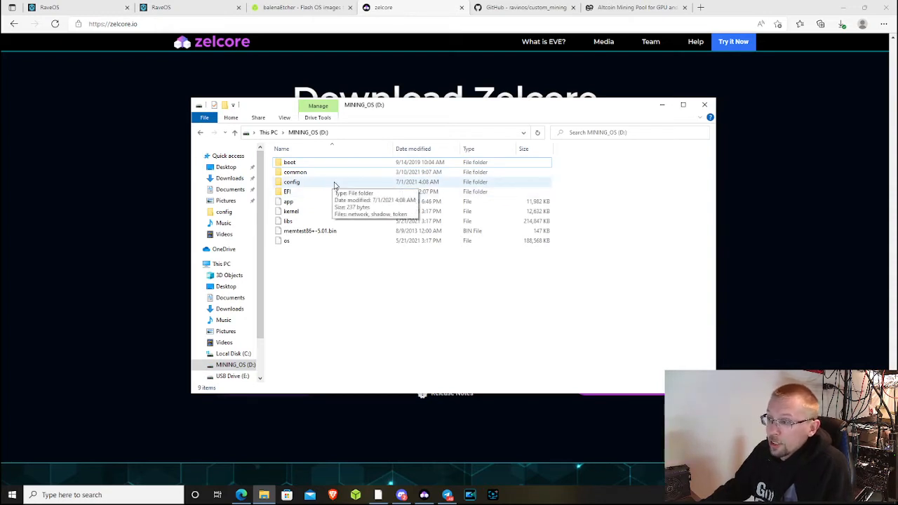
- Open config\token in Notepad, delete the old token line, and return to RaveOS clusters
{"action": "double_click", "coordinate": [294, 183]}
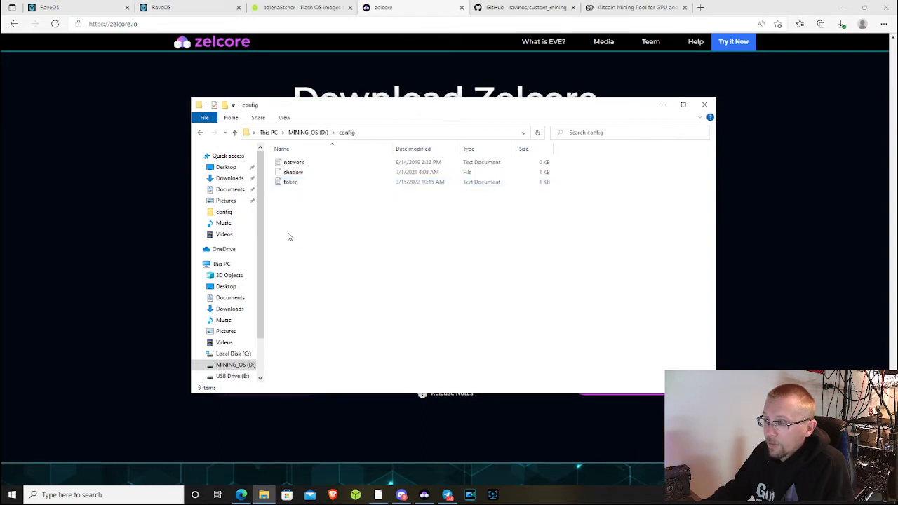
{"action": "double_click", "coordinate": [299, 183]}
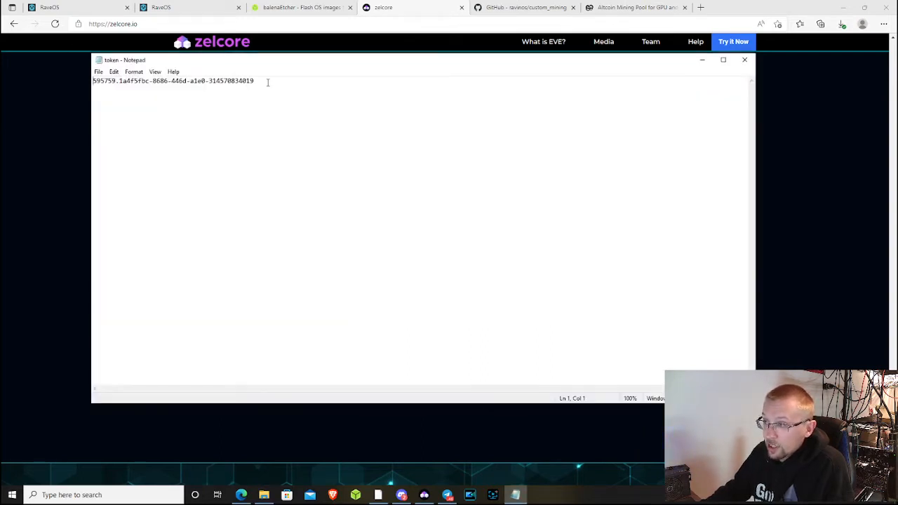
{"action": "left_click_drag", "start_coordinate": [267, 82], "coordinate": [93, 81]}
{"action": "key", "text": "Delete"}
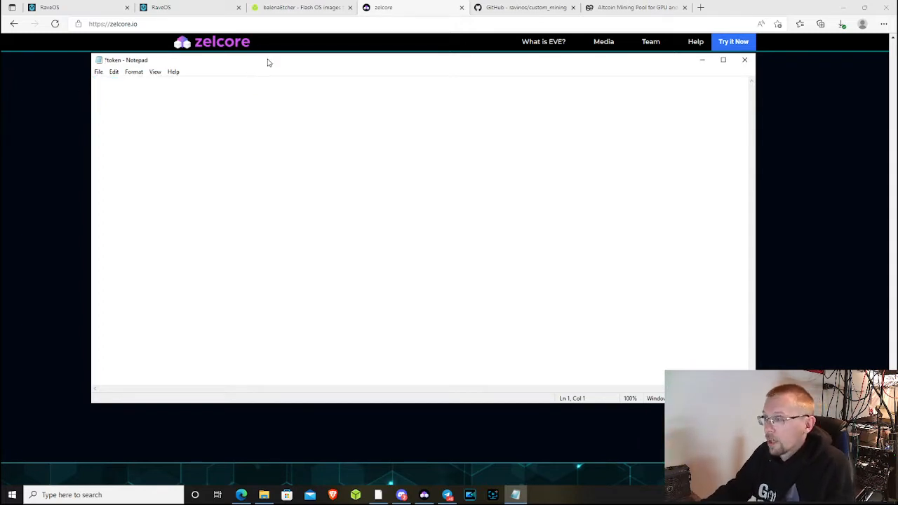
{"action": "left_click_drag", "start_coordinate": [269, 60], "coordinate": [286, 86]}
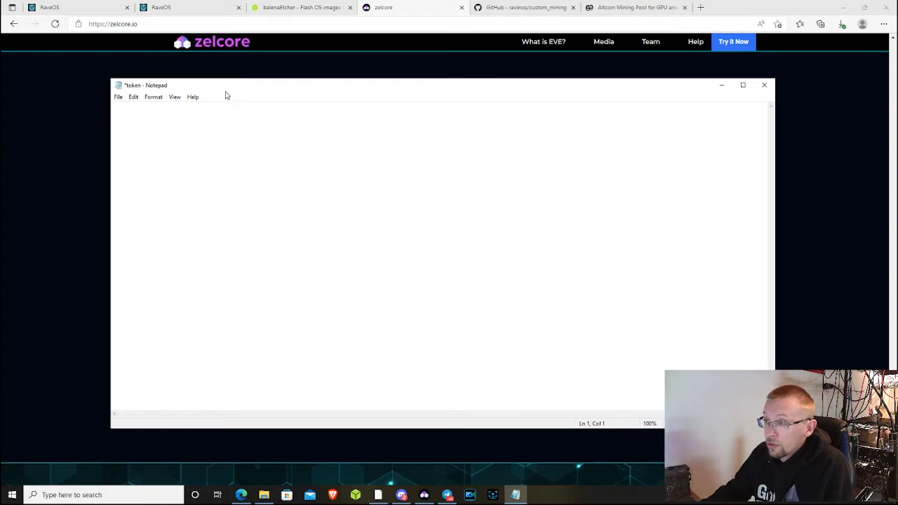
{"action": "left_click", "coordinate": [188, 12]}
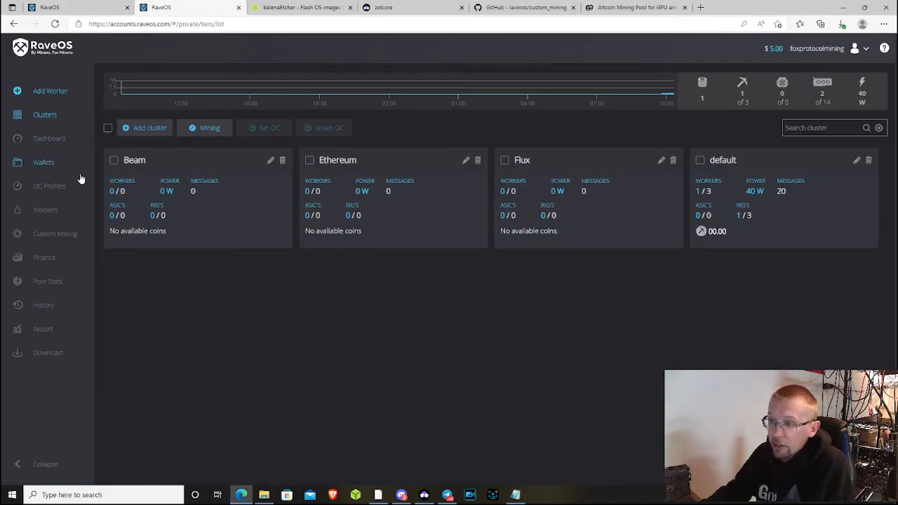
- Go to Workers, start a new worker, and show the Cluster choices
{"action": "left_click", "coordinate": [46, 215]}
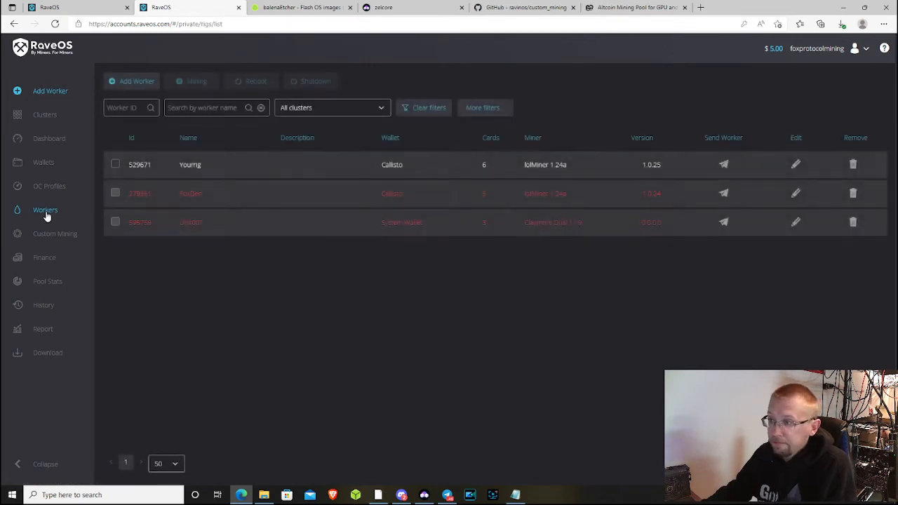
{"action": "left_click", "coordinate": [140, 89]}
{"action": "left_click", "coordinate": [416, 180]}
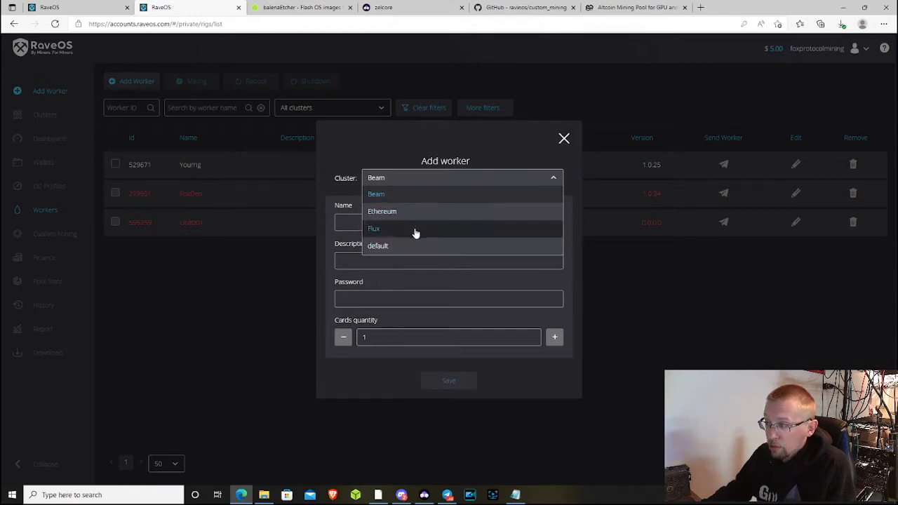
- Keep the new worker in the default cluster and name it FoxxyRoadkill
{"action": "left_click", "coordinate": [403, 246]}
{"action": "left_click", "coordinate": [361, 223]}
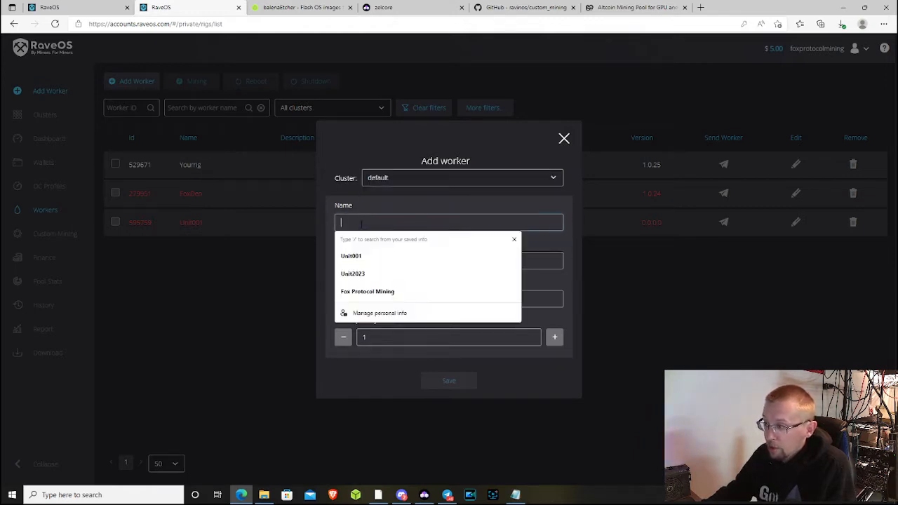
{"action": "left_click", "coordinate": [513, 239]}
{"action": "left_click", "coordinate": [408, 222]}
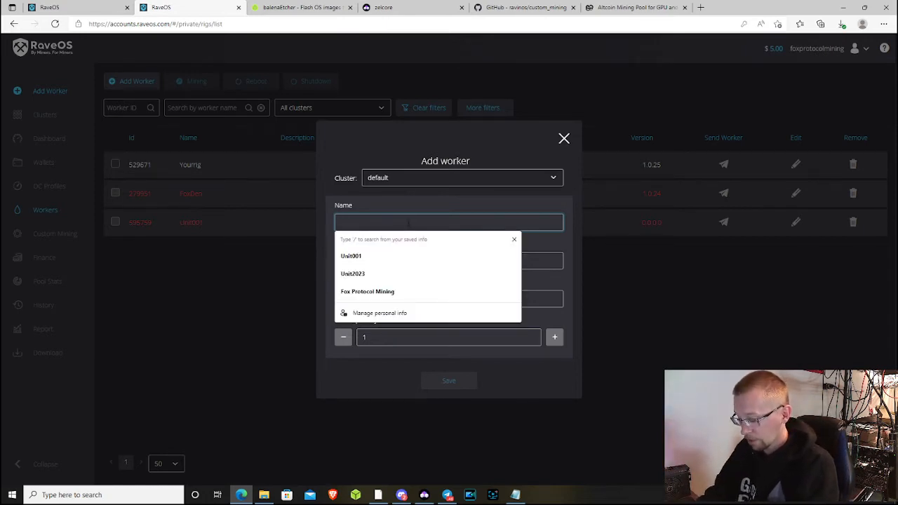
{"action": "type", "text": "FoxxyRoad"}
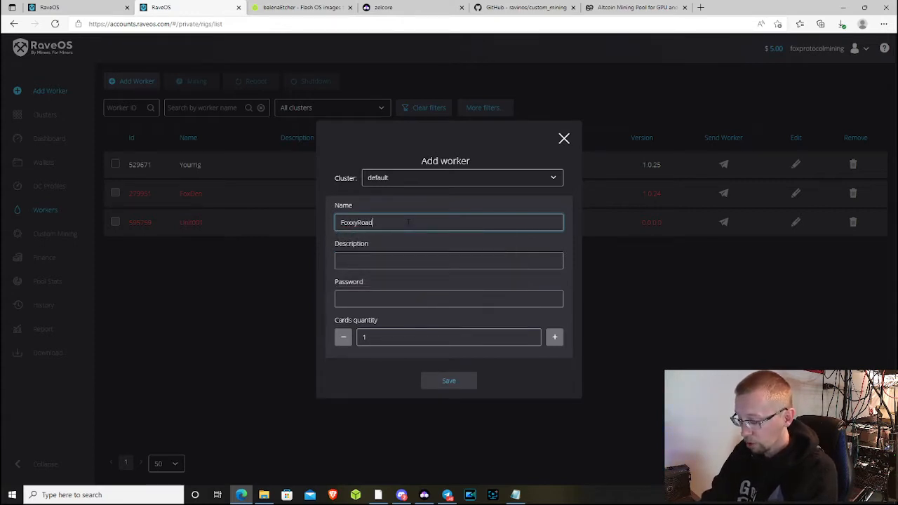
{"action": "type", "text": "kill"}
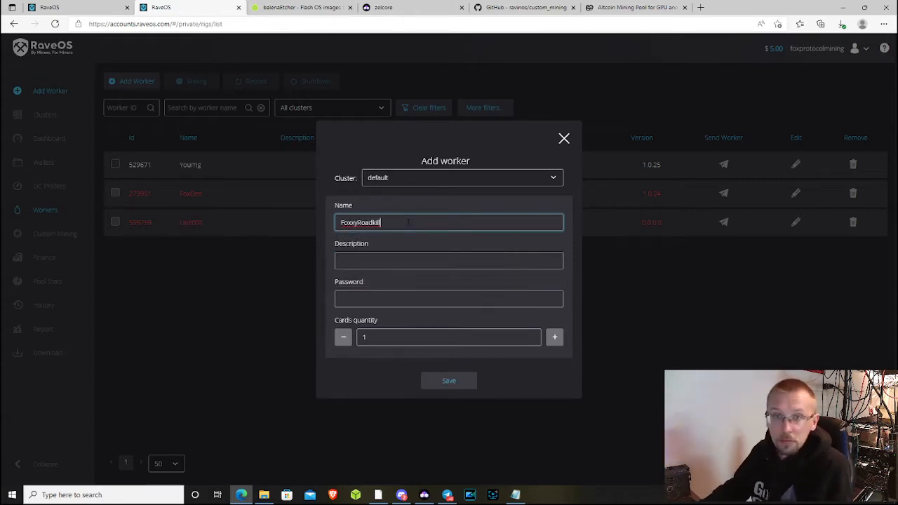
- Enter the worker password, set Cards quantity to 6, and save the worker
{"action": "left_click", "coordinate": [431, 261]}
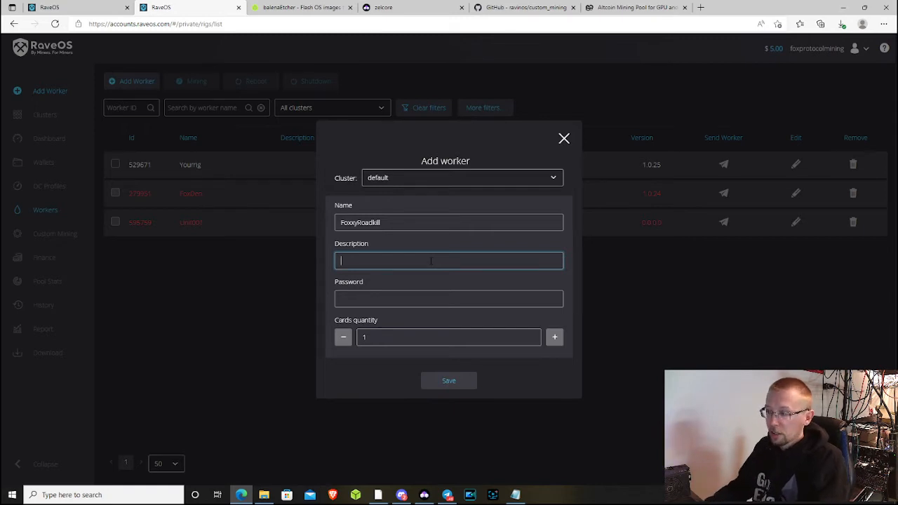
{"action": "left_click", "coordinate": [414, 301]}
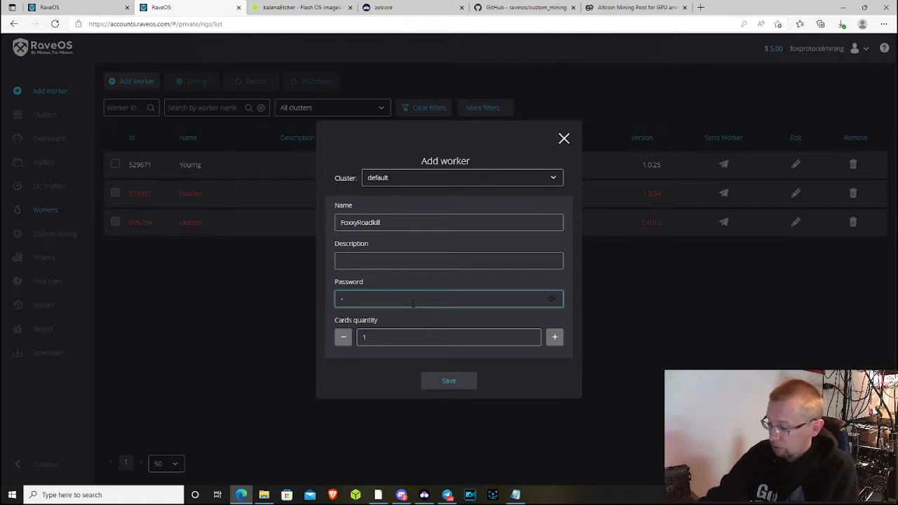
{"action": "type", "text": "****"}
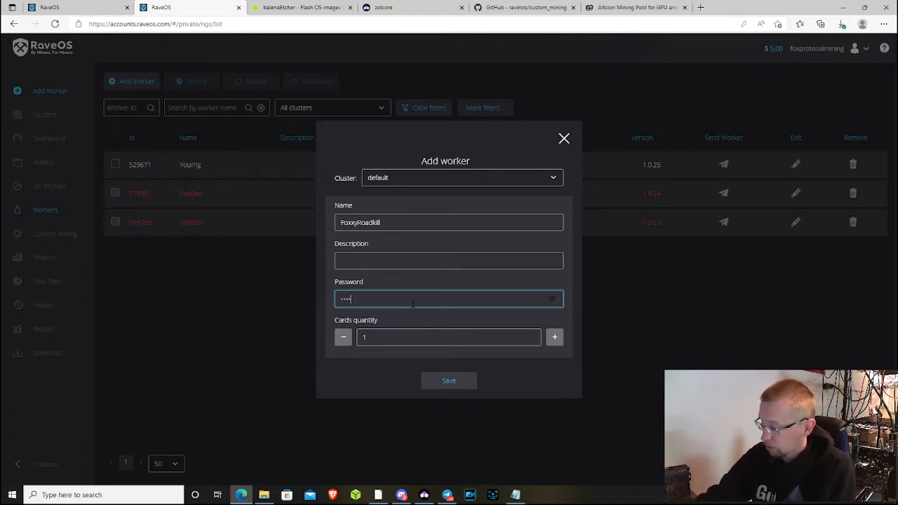
{"action": "key", "text": "BackSpace"}
{"action": "key", "text": "BackSpace"}
{"action": "key", "text": "BackSpace"}
{"action": "key", "text": "BackSpace"}
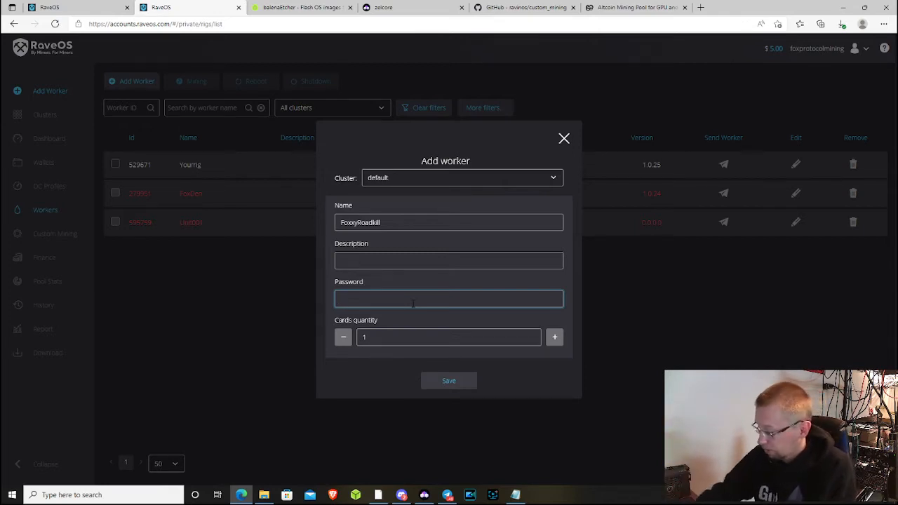
{"action": "type", "text": "123"}
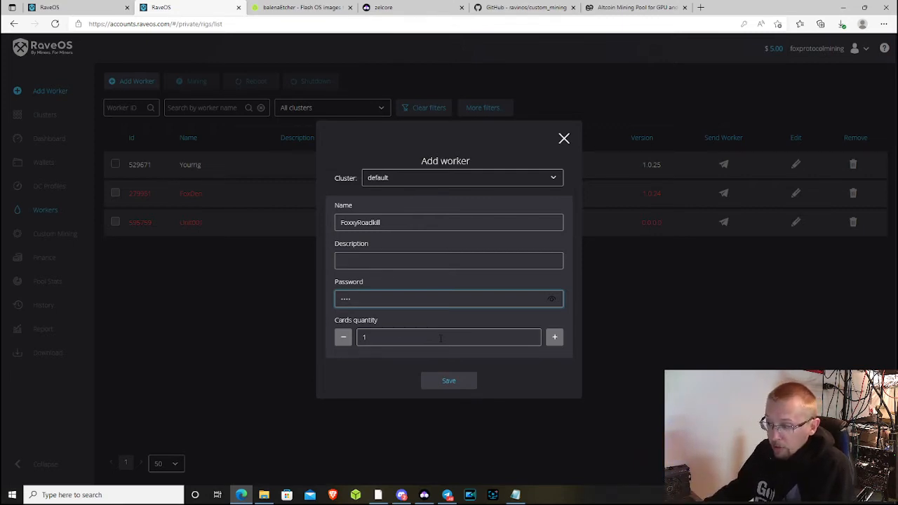
{"action": "triple_click", "coordinate": [554, 339]}
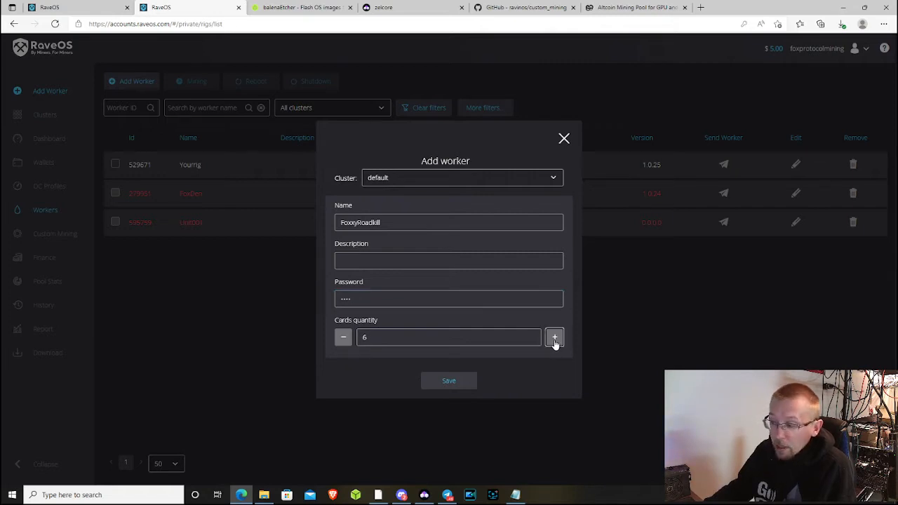
{"action": "left_click", "coordinate": [458, 381]}
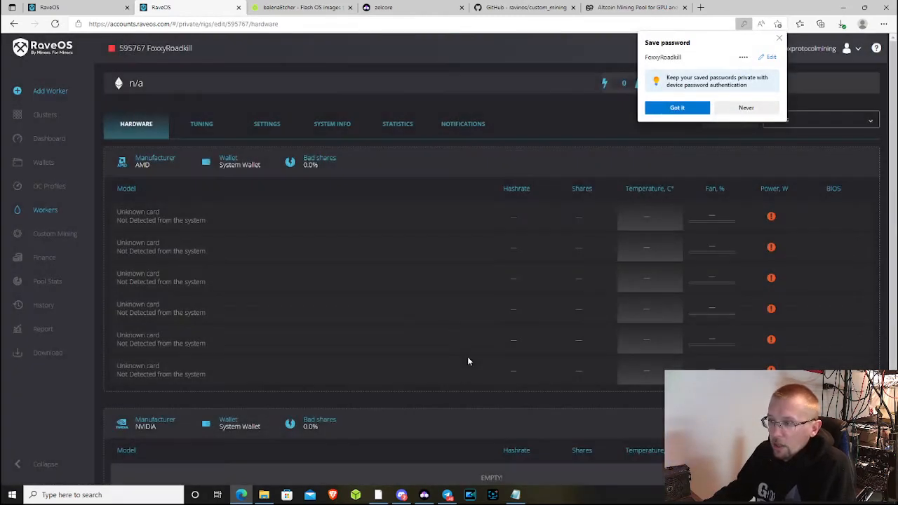
- Dismiss the save-password offer and look over FoxxyRoadkill's unknown card list
{"action": "left_click", "coordinate": [778, 38]}
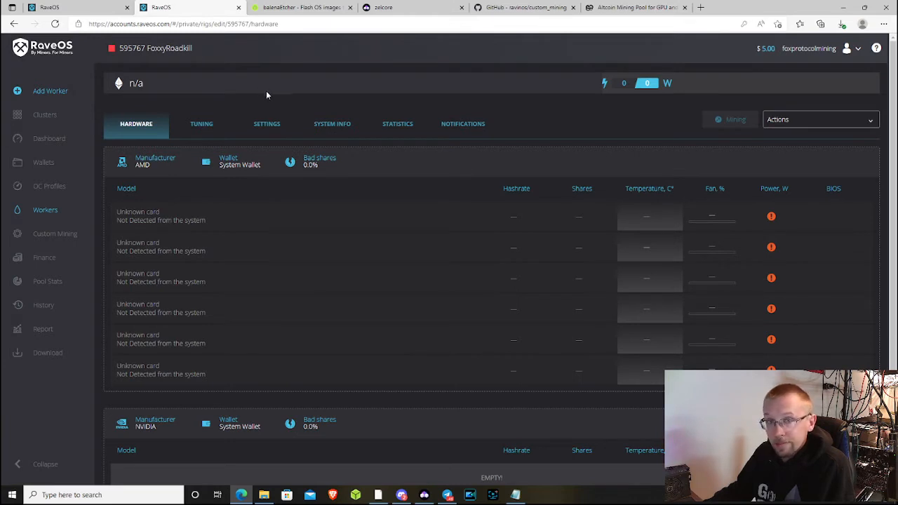
{"action": "scroll", "coordinate": [403, 347], "scroll_direction": "down", "scroll_amount": 1}
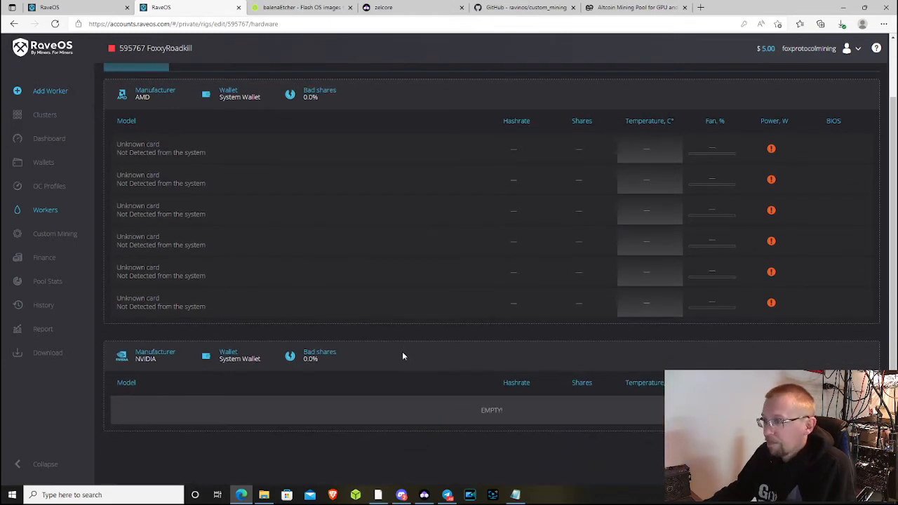
{"action": "scroll", "coordinate": [402, 344], "scroll_direction": "up", "scroll_amount": 1}
{"action": "scroll", "coordinate": [403, 344], "scroll_direction": "down", "scroll_amount": 1}
{"action": "scroll", "coordinate": [234, 237], "scroll_direction": "up", "scroll_amount": 1}
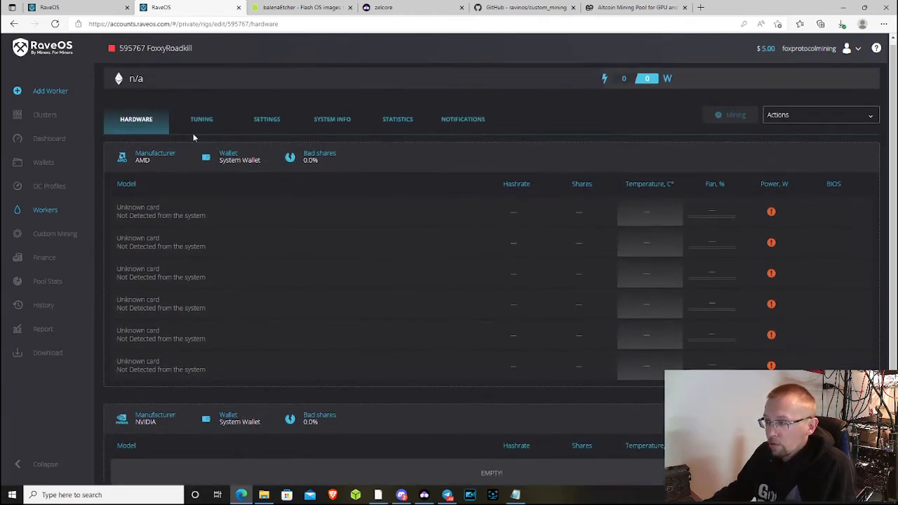
{"action": "left_click_drag", "start_coordinate": [118, 208], "coordinate": [207, 218]}
{"action": "left_click", "coordinate": [268, 216]}
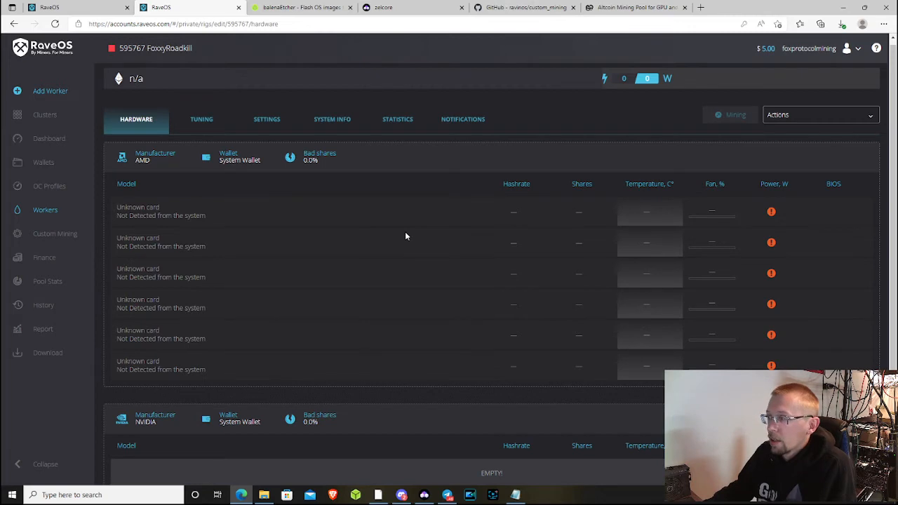
- Copy the worker token from System Info and bring up the token file in Notepad
{"action": "left_click", "coordinate": [343, 124]}
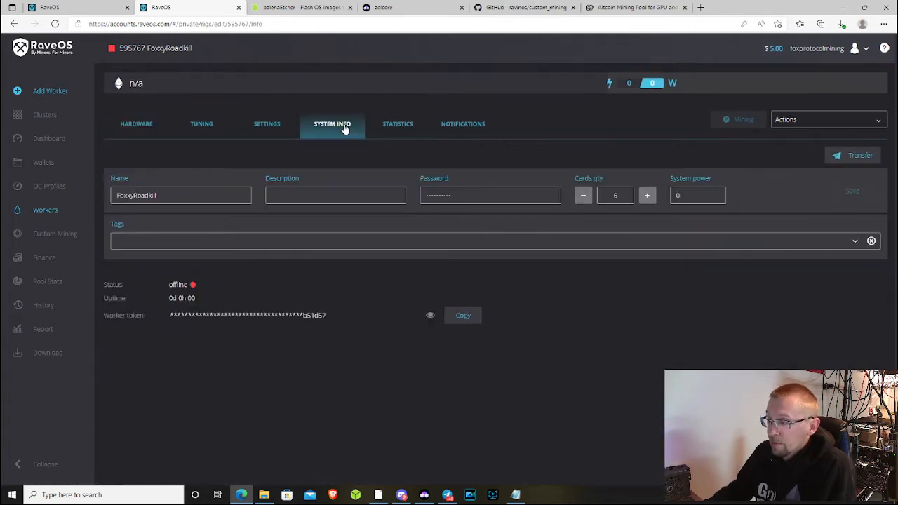
{"action": "left_click", "coordinate": [474, 323]}
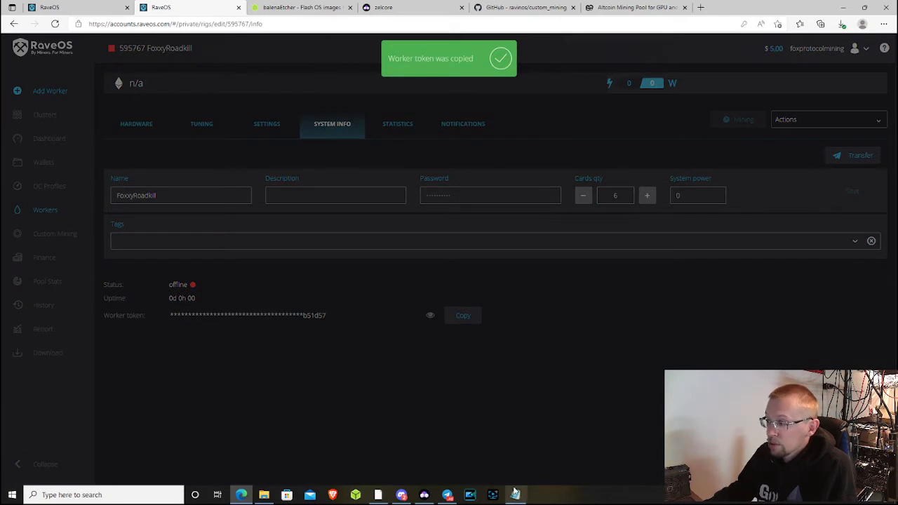
{"action": "left_click", "coordinate": [515, 495]}
{"action": "right_click", "coordinate": [203, 174]}
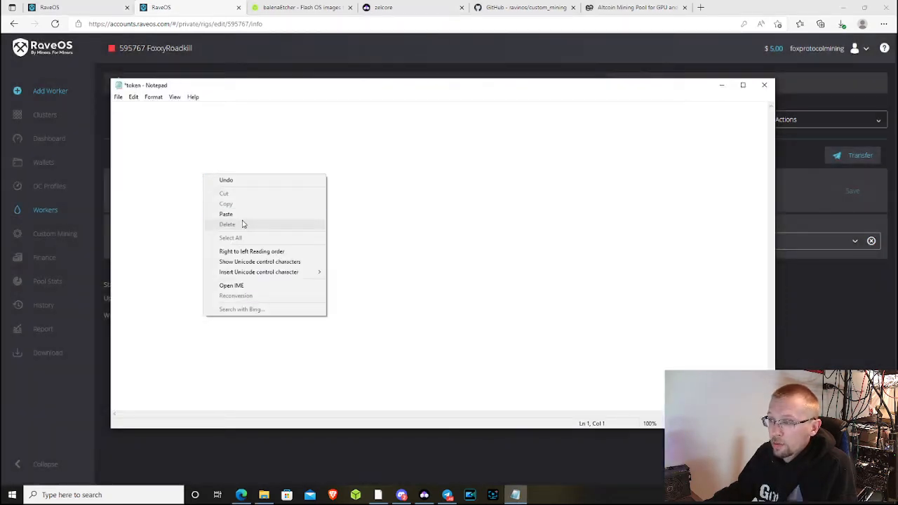
- Paste the FoxxyRoadkill worker token into the token file, save it, and close Notepad
{"action": "left_click", "coordinate": [232, 214]}
{"action": "left_click", "coordinate": [118, 97]}
{"action": "left_click", "coordinate": [139, 144]}
{"action": "left_click", "coordinate": [118, 97]}
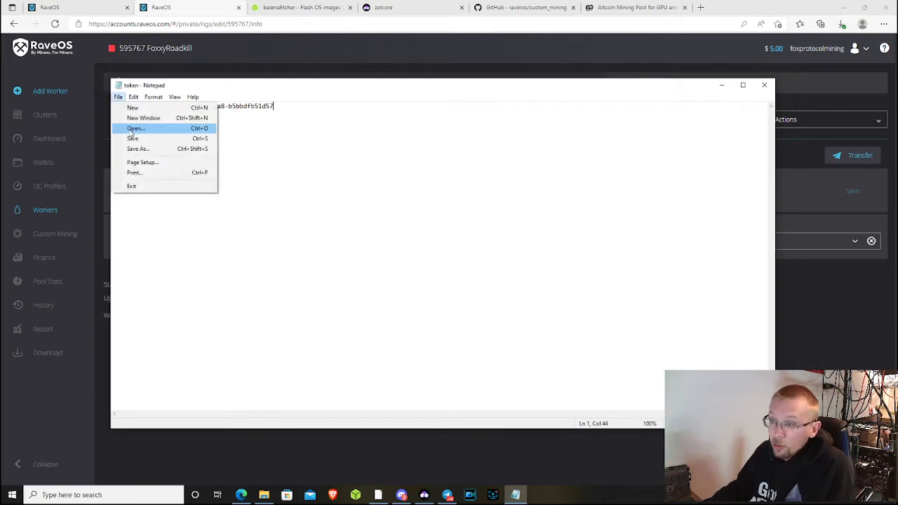
{"action": "left_click", "coordinate": [247, 197]}
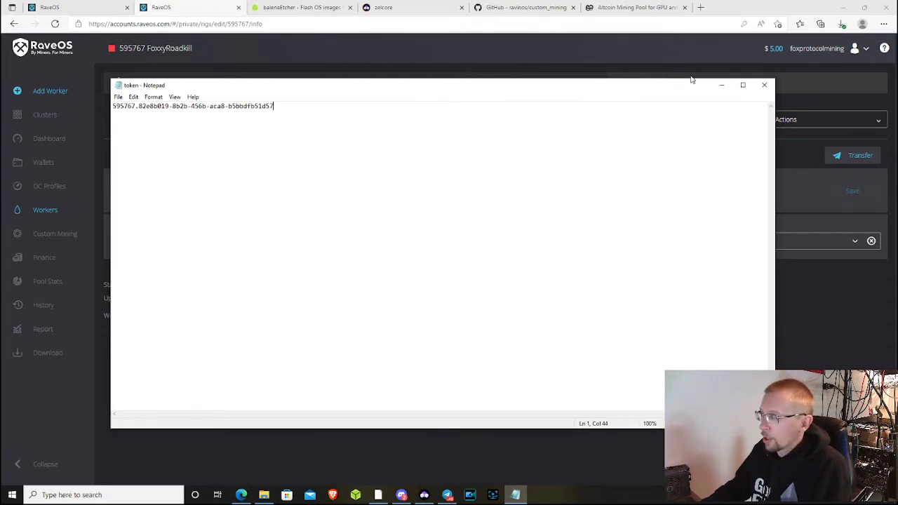
{"action": "left_click", "coordinate": [767, 87]}
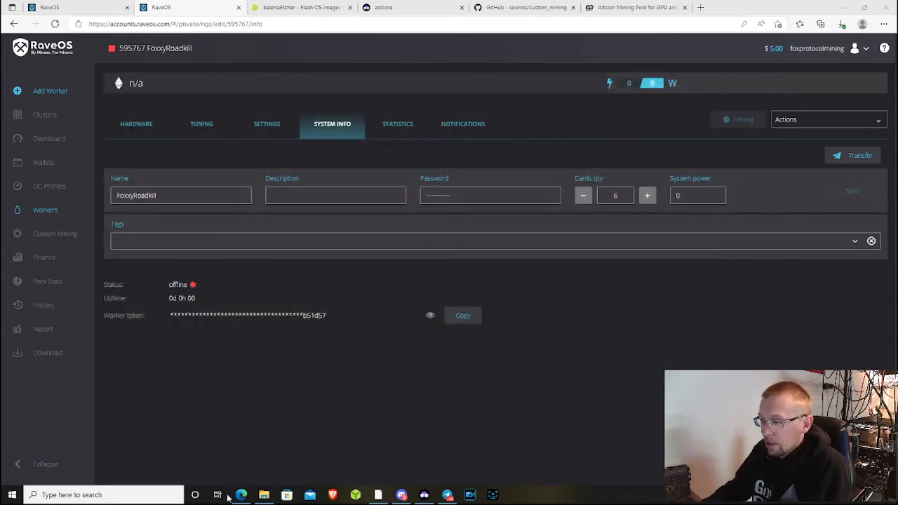
- Back in File Explorer, eject the MINING_OS (D:) drive from the navigation pane
{"action": "mouse_move", "coordinate": [263, 496]}
{"action": "left_click", "coordinate": [250, 428]}
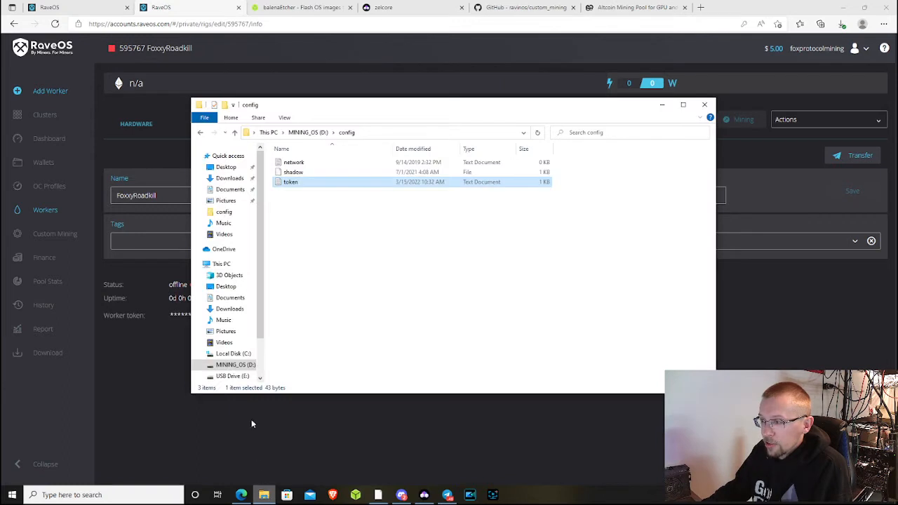
{"action": "left_click", "coordinate": [237, 366]}
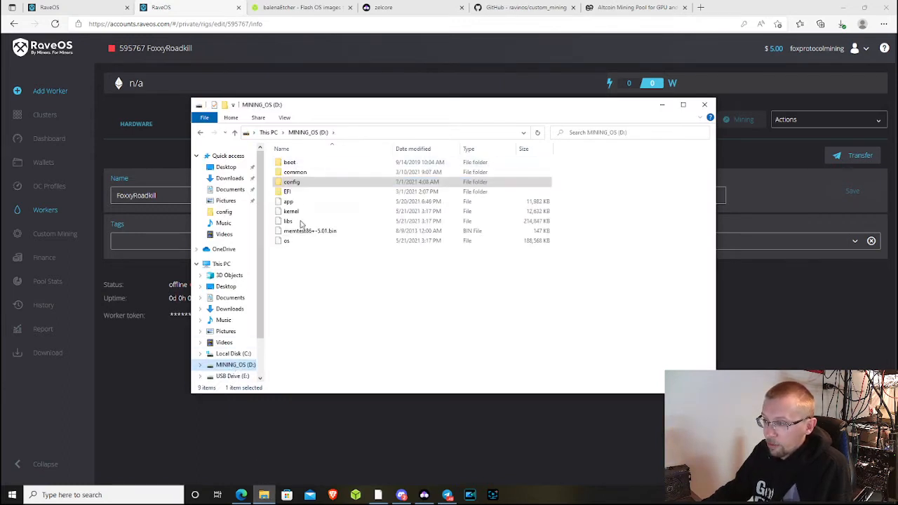
{"action": "right_click", "coordinate": [232, 365]}
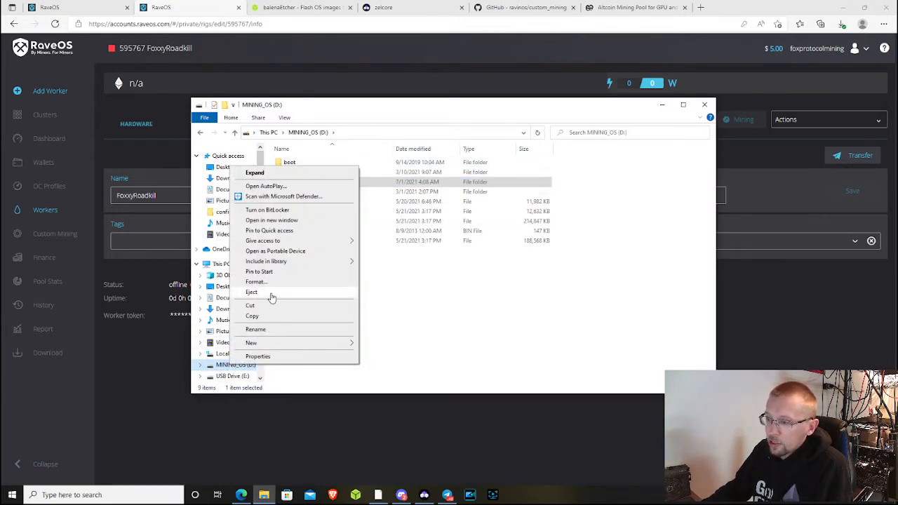
{"action": "left_click", "coordinate": [273, 297]}
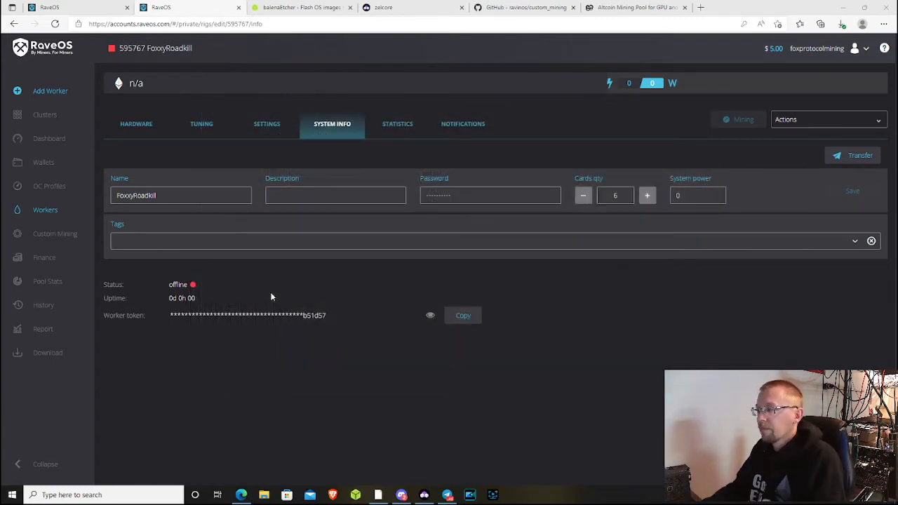
- On FoxxyRoadkill's Settings page, enable Auto reboot and set maximum temperature to 80 °C
{"action": "left_click", "coordinate": [281, 133]}
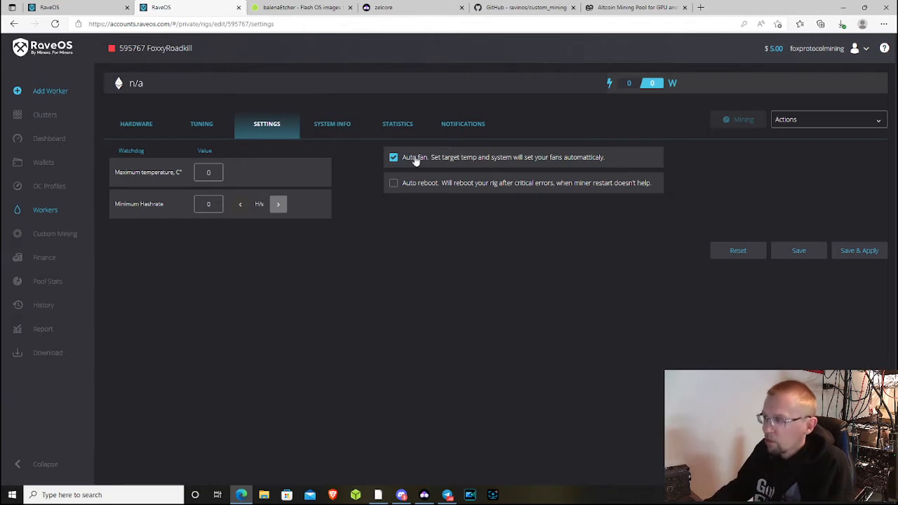
{"action": "left_click", "coordinate": [424, 187]}
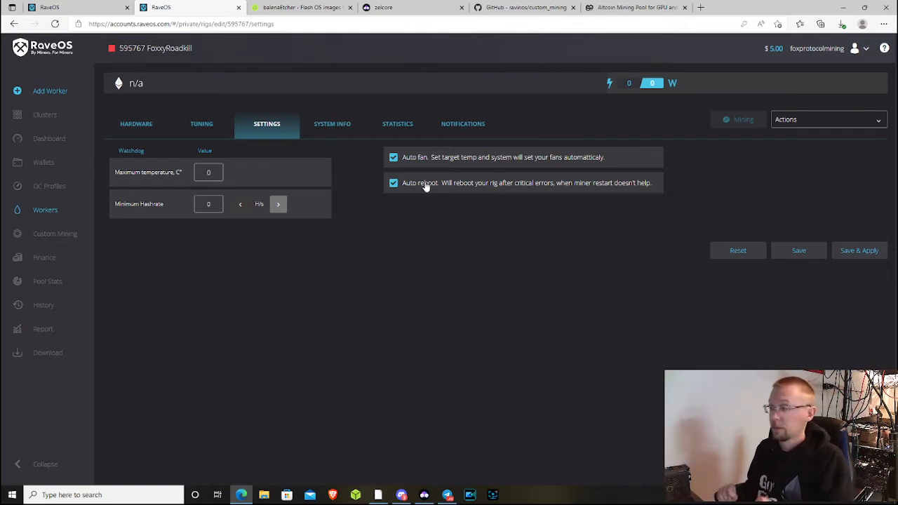
{"action": "left_click_drag", "start_coordinate": [215, 174], "coordinate": [175, 175]}
{"action": "type", "text": "80"}
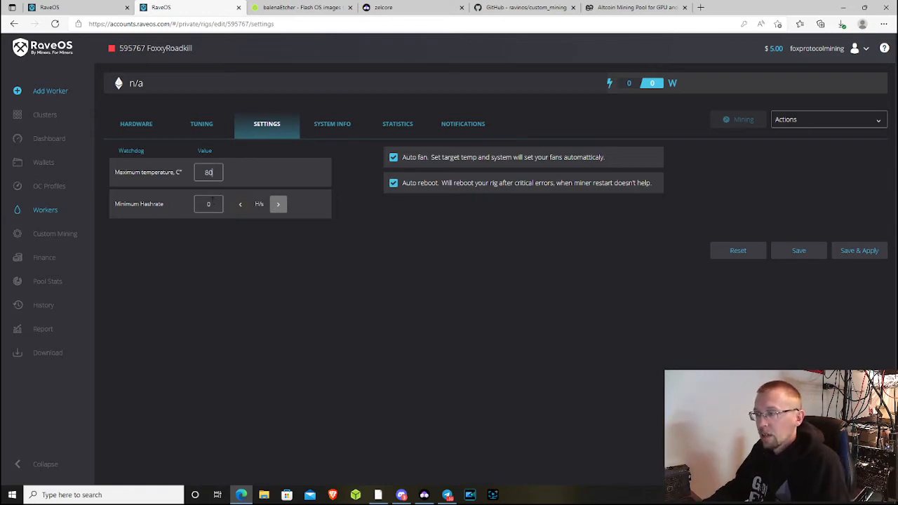
{"action": "left_click_drag", "start_coordinate": [116, 204], "coordinate": [176, 205]}
{"action": "left_click", "coordinate": [177, 205]}
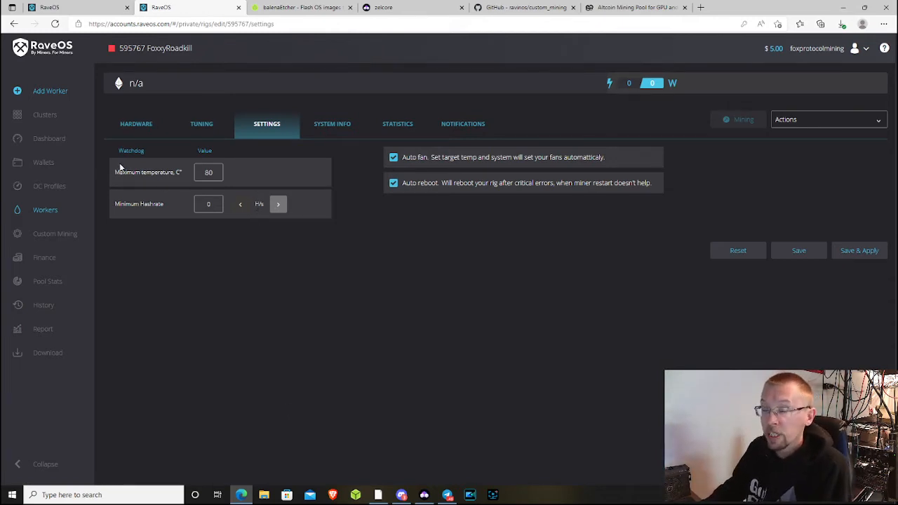
- Go back to the Dashboard worker list, then open the Wallets page
{"action": "left_click", "coordinate": [60, 143]}
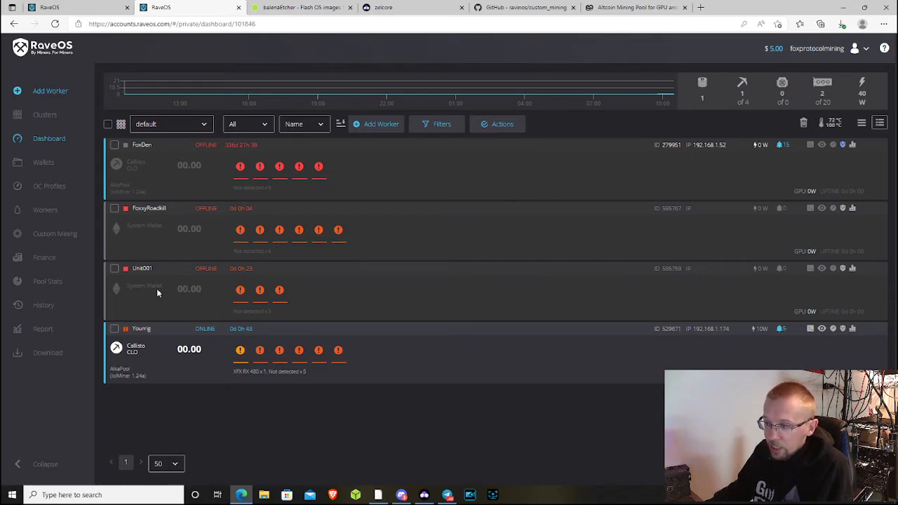
{"action": "left_click_drag", "start_coordinate": [163, 290], "coordinate": [127, 292]}
{"action": "left_click", "coordinate": [137, 300]}
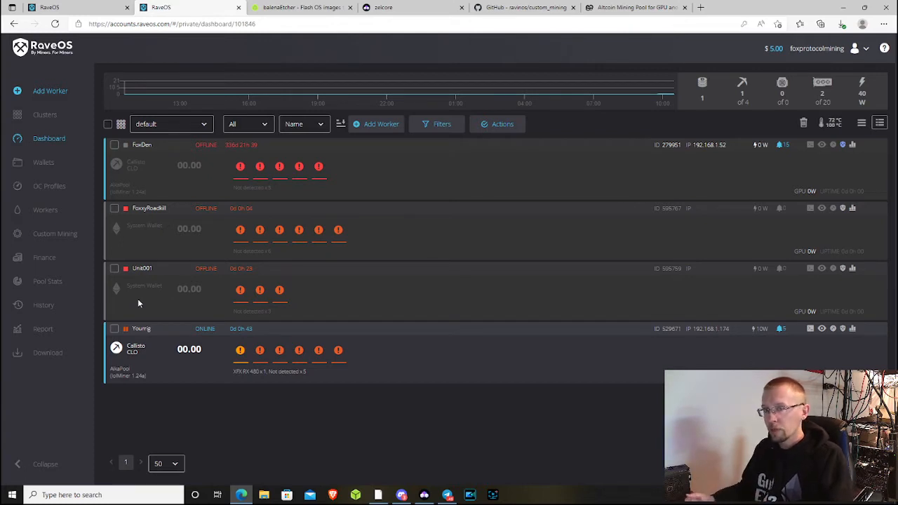
{"action": "left_click", "coordinate": [45, 164]}
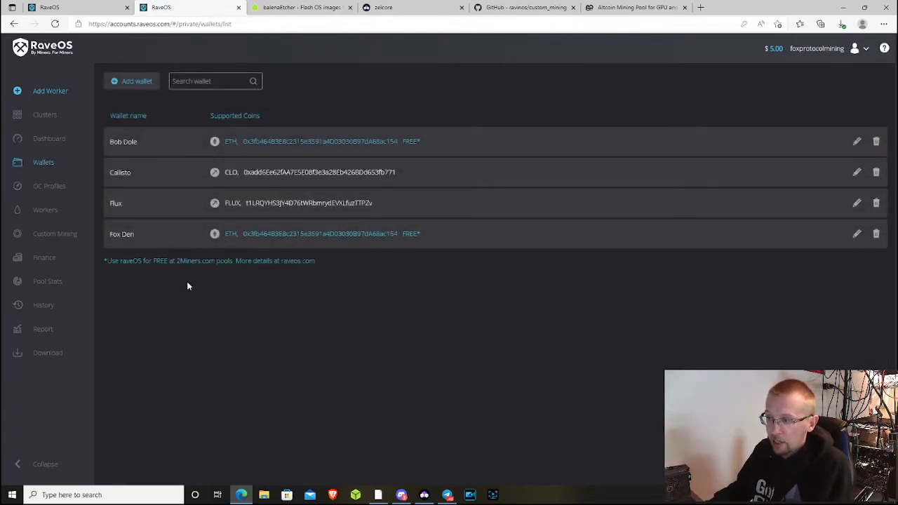
- Start a new wallet named 'Raven' with Add wallet
{"action": "left_click", "coordinate": [126, 81]}
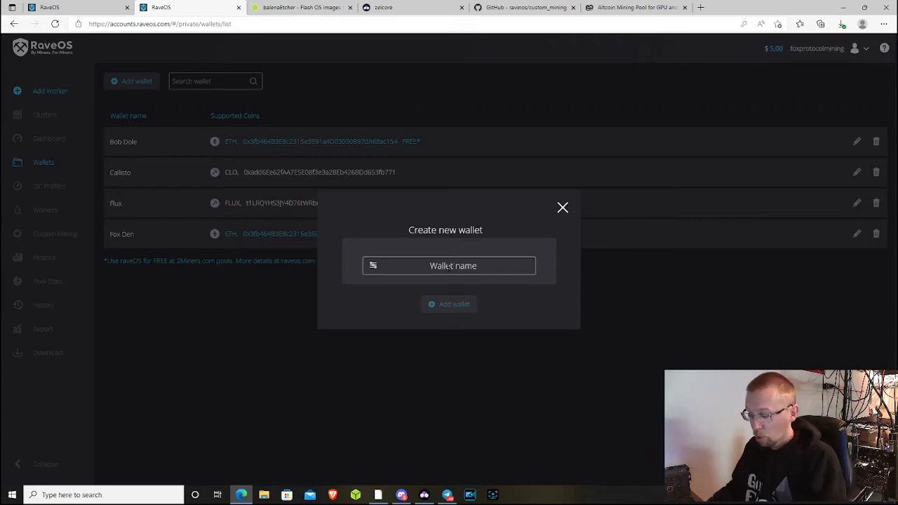
{"action": "type", "text": "Raven"}
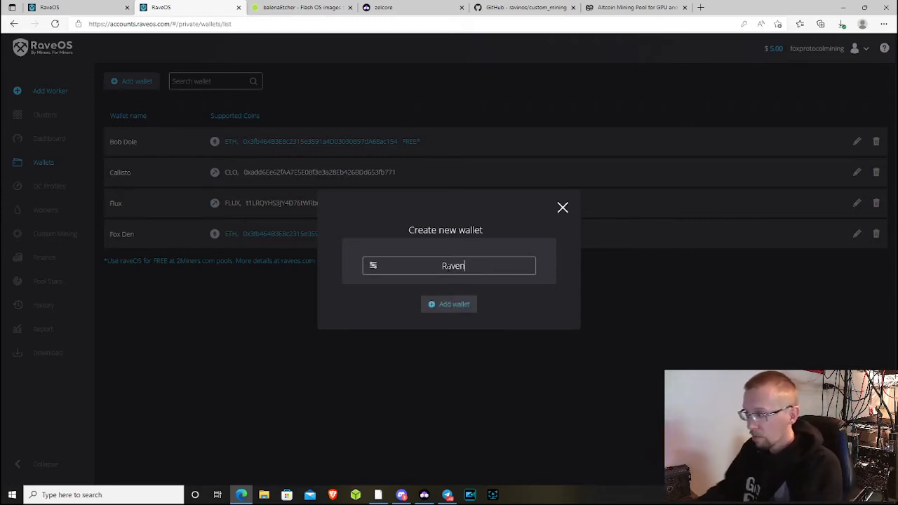
{"action": "left_click", "coordinate": [449, 305]}
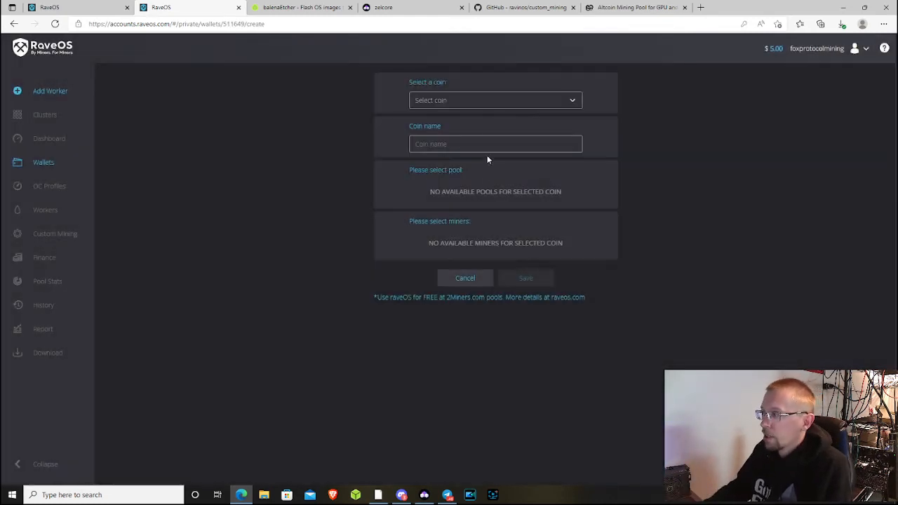
- Set the Raven wallet's coin to Ravencoin by searching 'rave'
{"action": "left_click", "coordinate": [497, 98]}
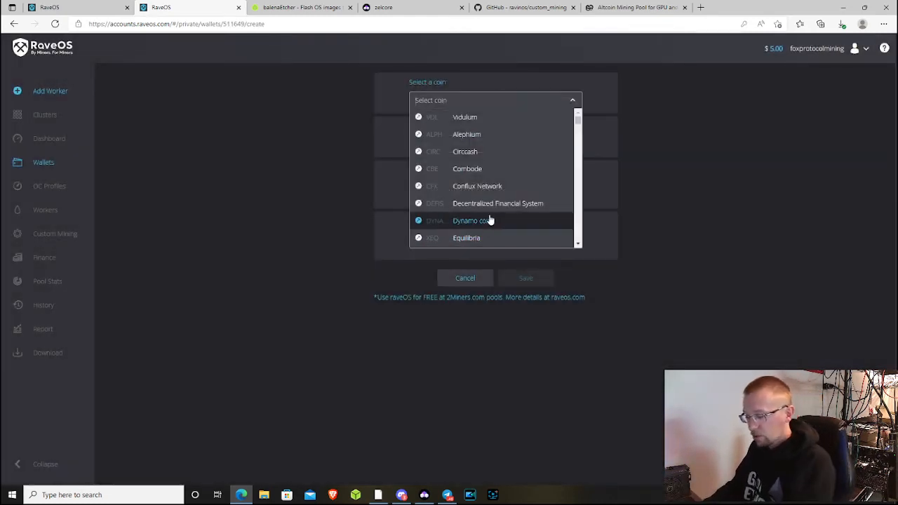
{"action": "type", "text": "rave"}
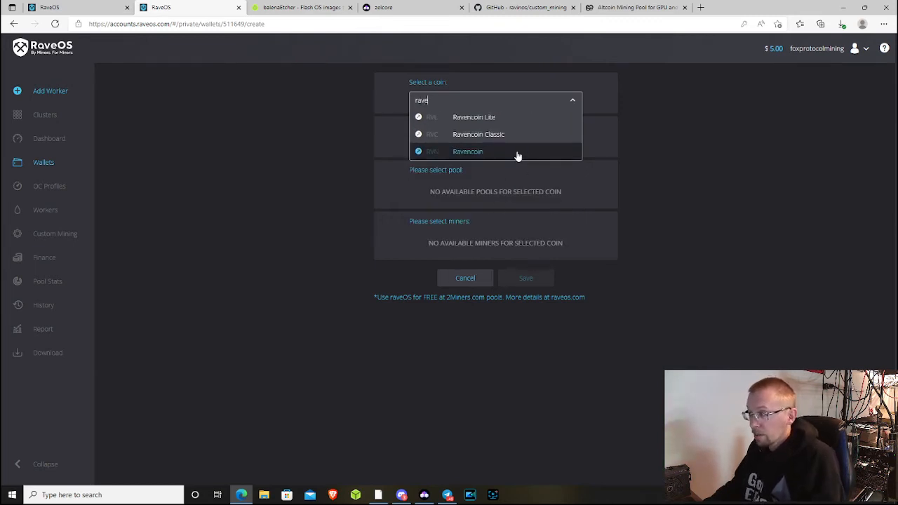
{"action": "left_click", "coordinate": [517, 152]}
- Choose the 2miners pool, keep the US server URL, and bring up Zelcore
{"action": "left_click", "coordinate": [455, 189]}
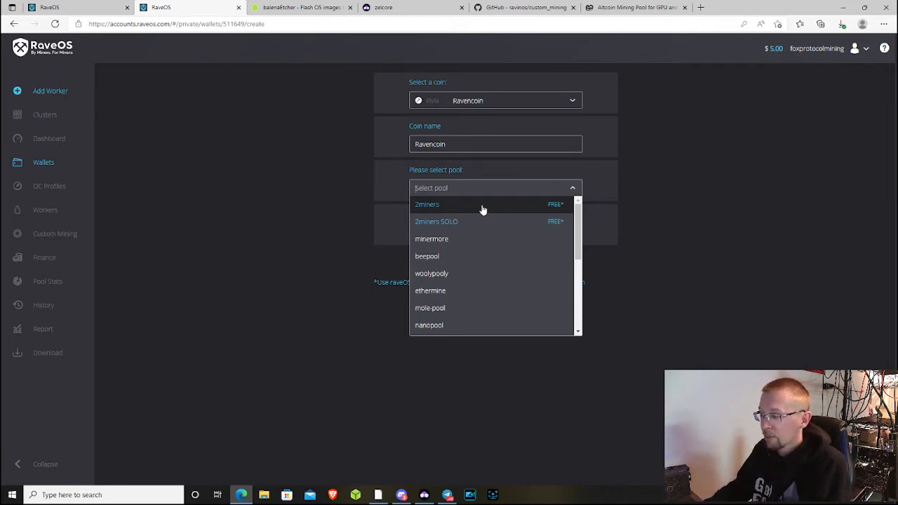
{"action": "scroll", "coordinate": [478, 259], "scroll_direction": "down", "scroll_amount": 1}
{"action": "scroll", "coordinate": [477, 260], "scroll_direction": "down", "scroll_amount": 3}
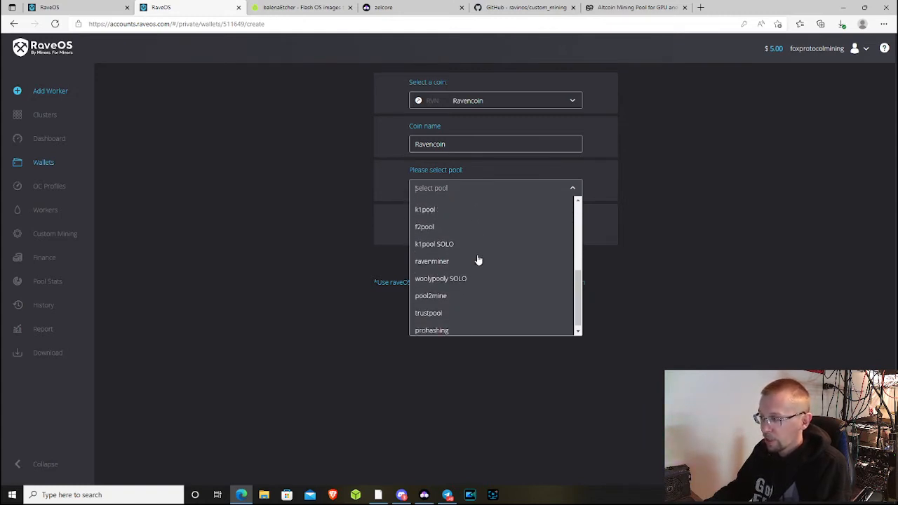
{"action": "scroll", "coordinate": [467, 299], "scroll_direction": "up", "scroll_amount": 4}
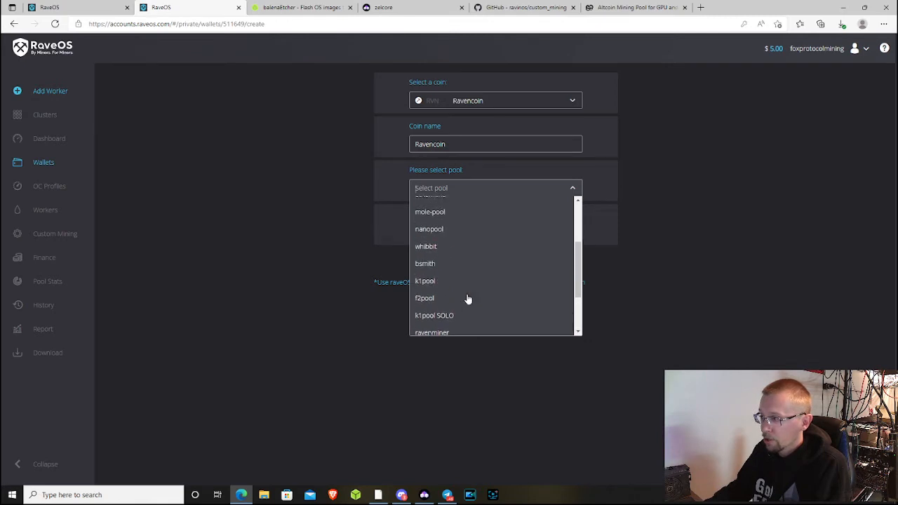
{"action": "scroll", "coordinate": [478, 288], "scroll_direction": "up", "scroll_amount": 1}
{"action": "left_click", "coordinate": [449, 206]}
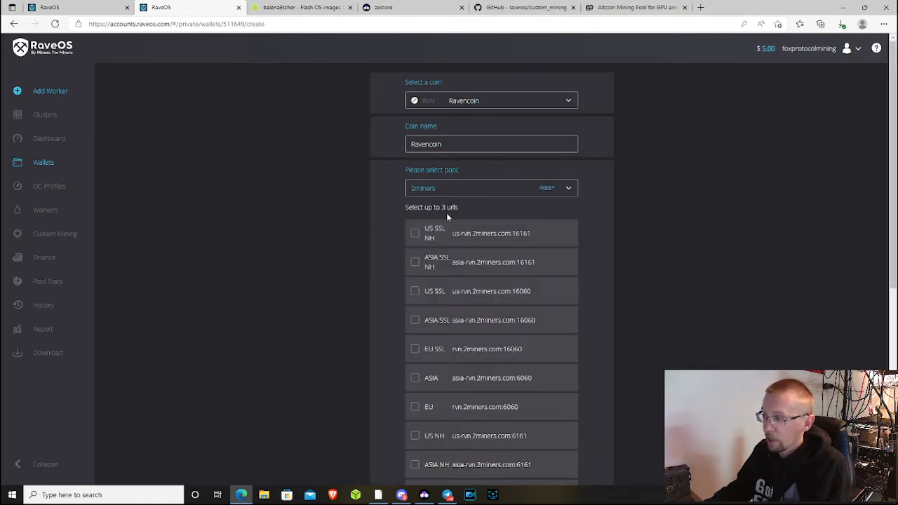
{"action": "scroll", "coordinate": [484, 251], "scroll_direction": "down", "scroll_amount": 2}
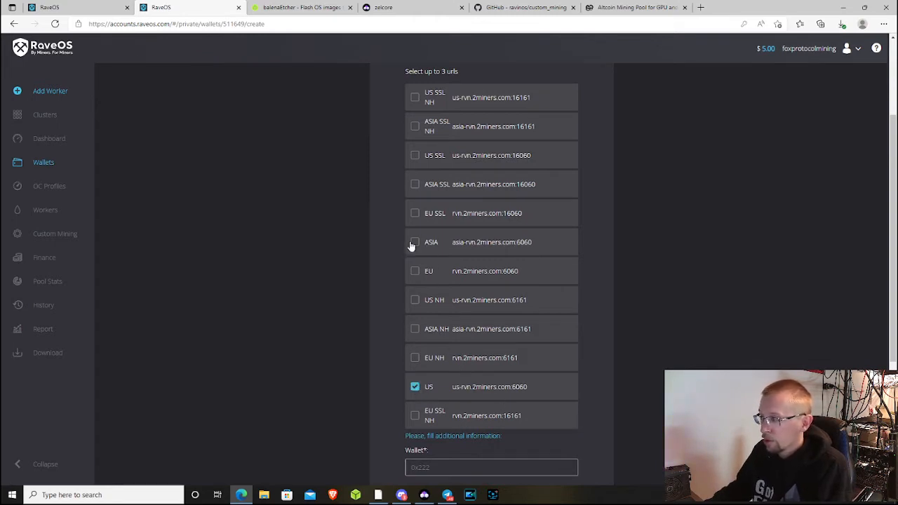
{"action": "scroll", "coordinate": [580, 287], "scroll_direction": "down", "scroll_amount": 2}
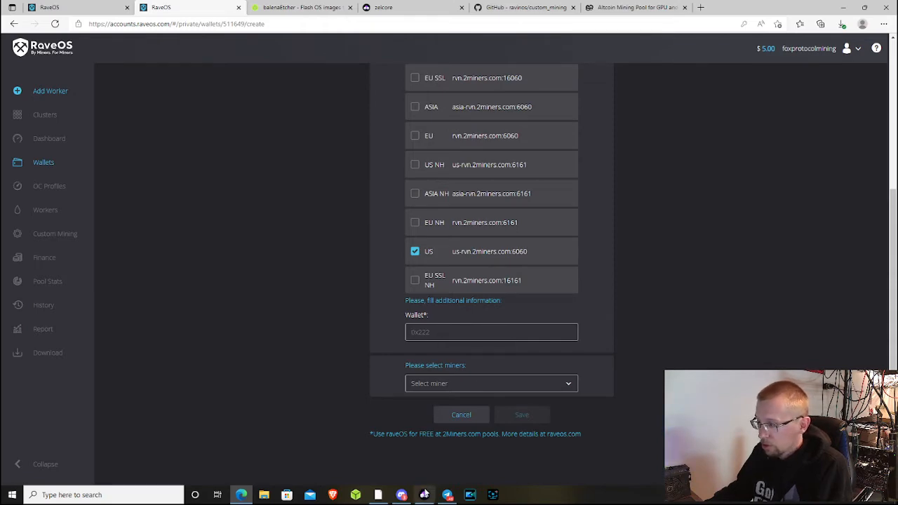
{"action": "left_click", "coordinate": [424, 493]}
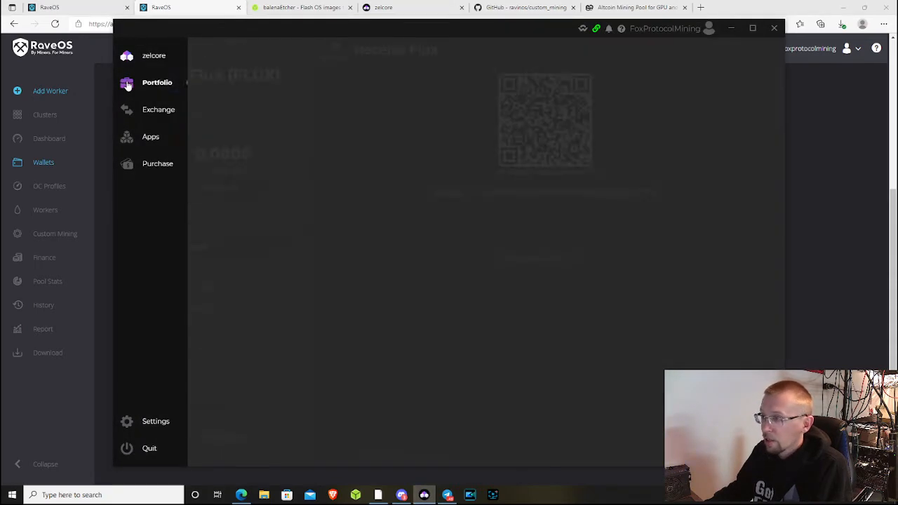
- Add RVN to the Zelcore portfolio through Manage Assets and show zero-balance coins
{"action": "left_click", "coordinate": [127, 84]}
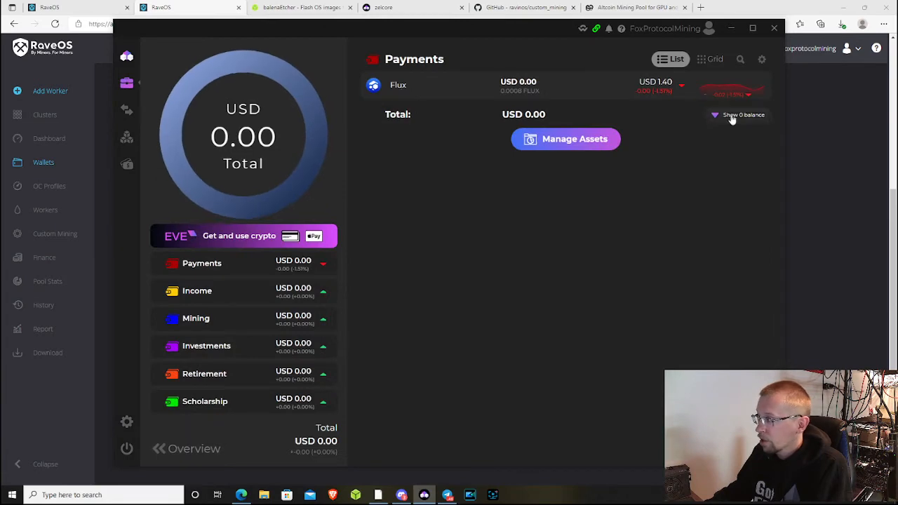
{"action": "left_click", "coordinate": [576, 142]}
{"action": "left_click", "coordinate": [426, 282]}
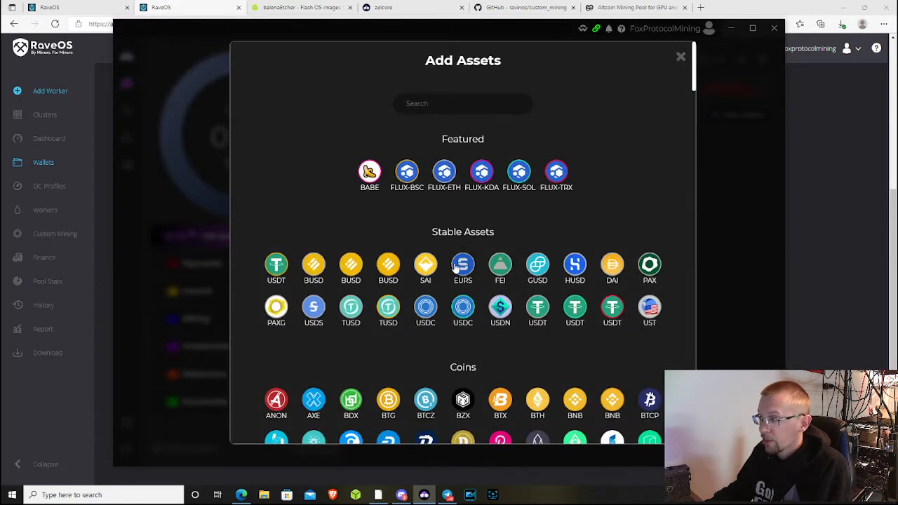
{"action": "scroll", "coordinate": [444, 239], "scroll_direction": "down", "scroll_amount": 3}
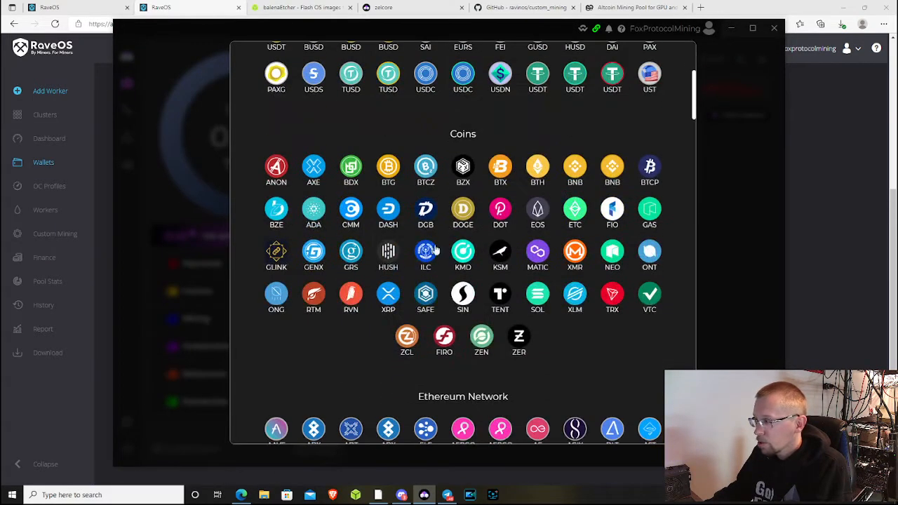
{"action": "left_click", "coordinate": [351, 295]}
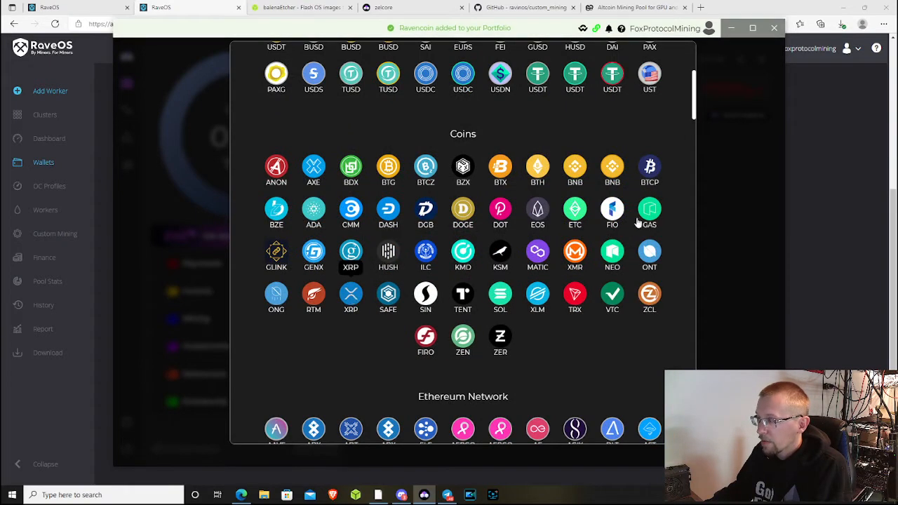
{"action": "left_click", "coordinate": [721, 206]}
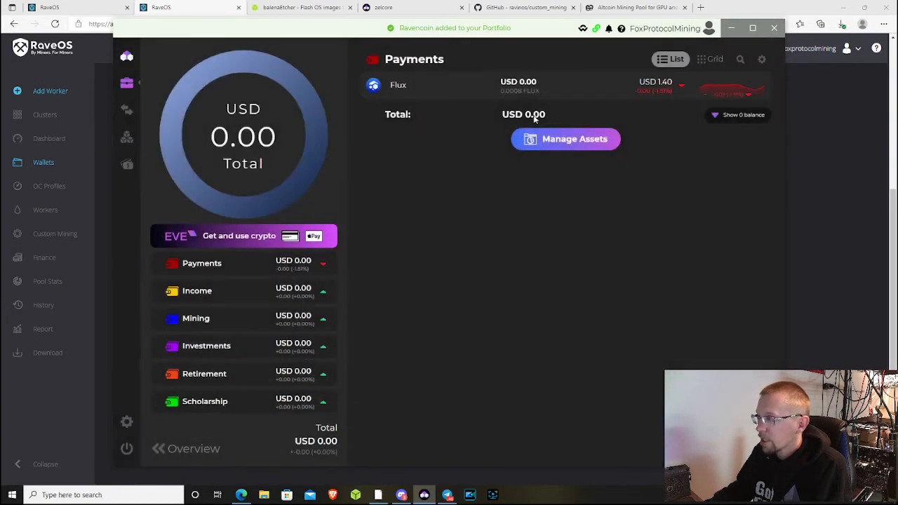
{"action": "left_click", "coordinate": [749, 118]}
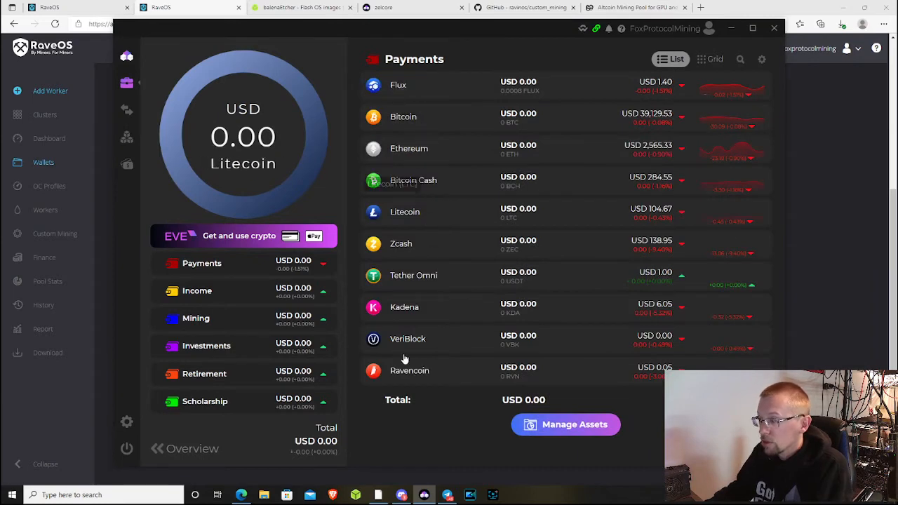
- Copy the Ravencoin wallet's receiving address and return to the RaveOS wallet form
{"action": "left_click", "coordinate": [404, 362]}
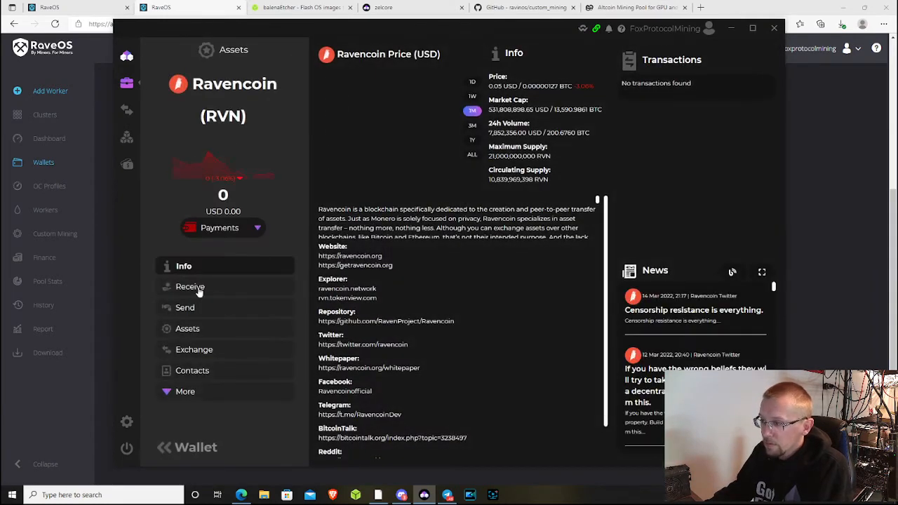
{"action": "left_click", "coordinate": [198, 289]}
{"action": "left_click", "coordinate": [518, 203]}
{"action": "left_click", "coordinate": [854, 150]}
- Paste the Ravencoin receive address into the Wallet field and add CryptoDredge 0.26.0
{"action": "right_click", "coordinate": [467, 335]}
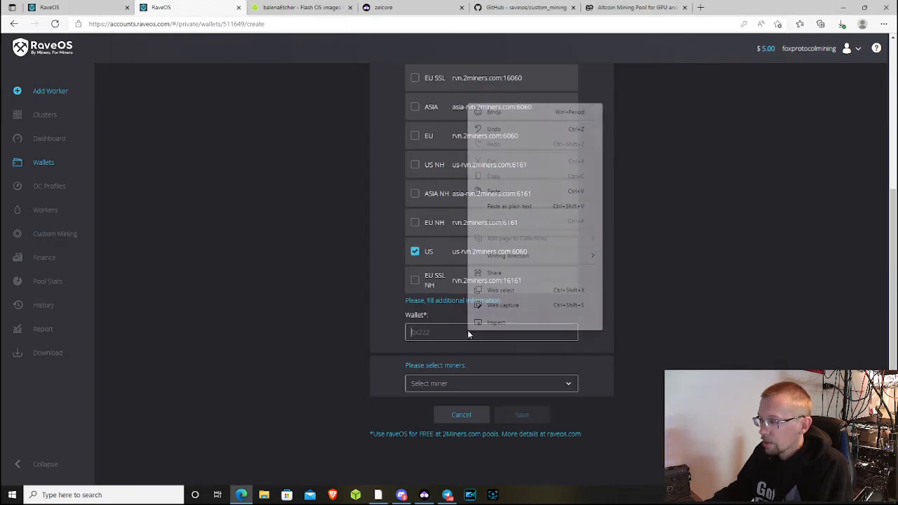
{"action": "left_click", "coordinate": [586, 190]}
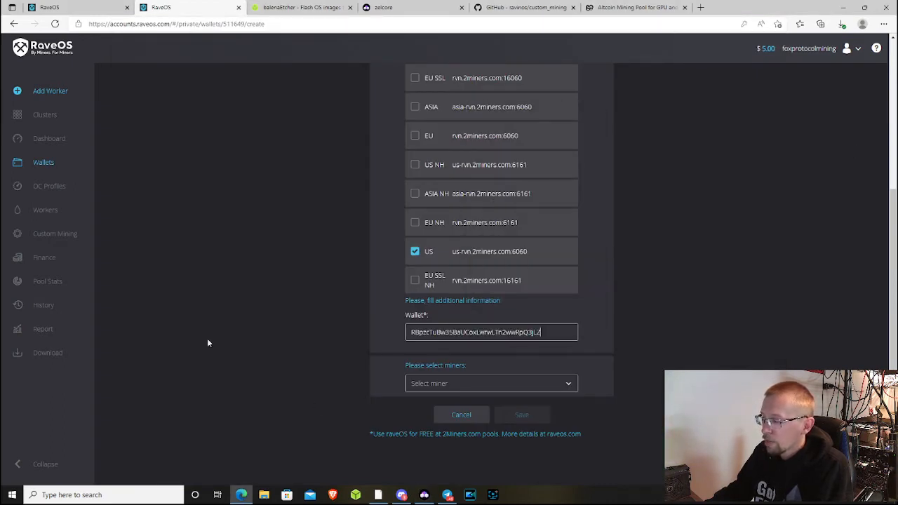
{"action": "left_click", "coordinate": [459, 386]}
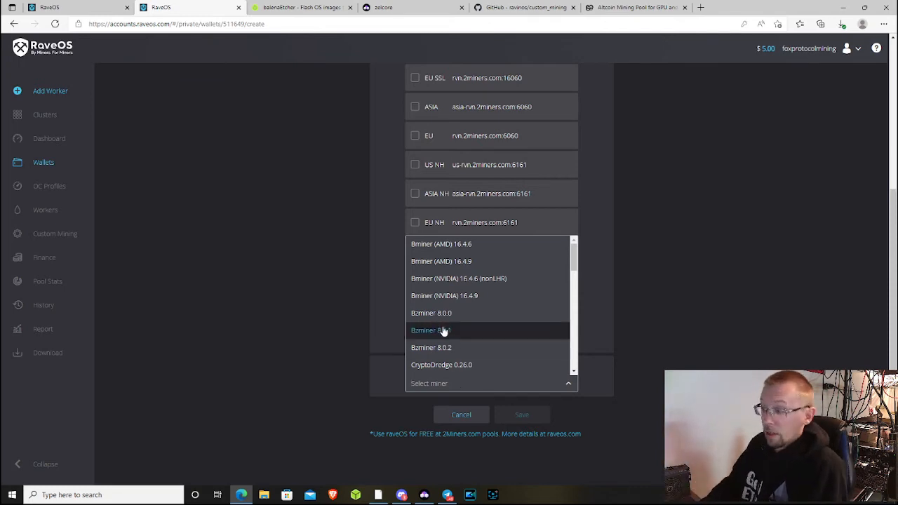
{"action": "scroll", "coordinate": [505, 321], "scroll_direction": "down", "scroll_amount": 2}
{"action": "left_click", "coordinate": [491, 305]}
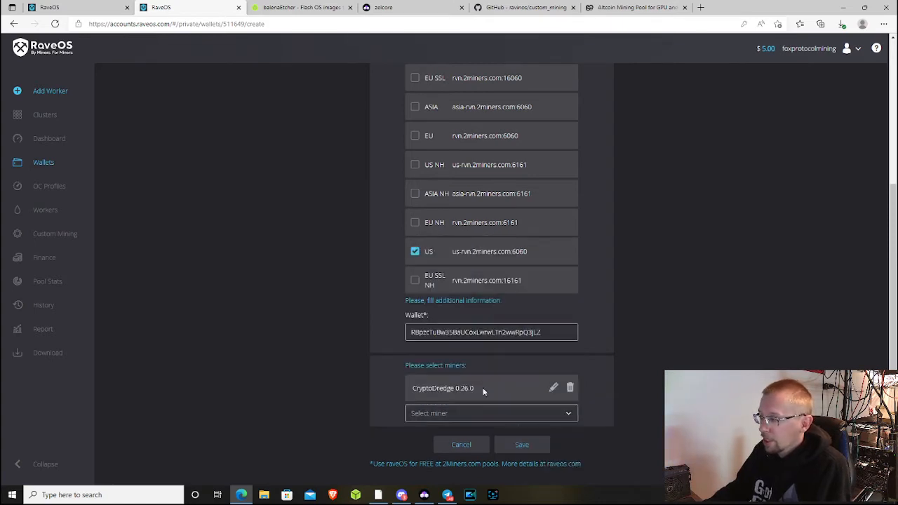
- Add Gminer 2.88 and Kawpowminer 1.2.4 as additional miners
{"action": "left_click", "coordinate": [486, 416]}
{"action": "scroll", "coordinate": [477, 346], "scroll_direction": "down", "scroll_amount": 2}
{"action": "left_click", "coordinate": [473, 340]}
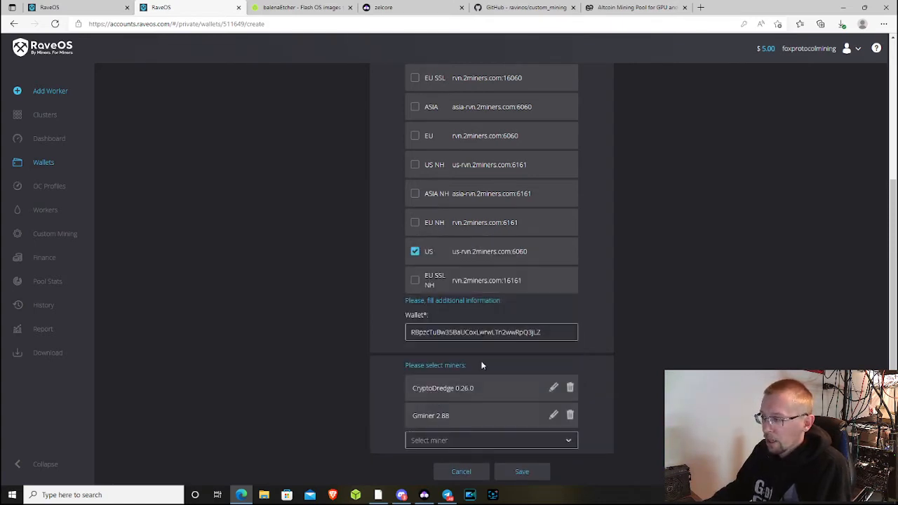
{"action": "left_click", "coordinate": [484, 440]}
{"action": "scroll", "coordinate": [483, 377], "scroll_direction": "down", "scroll_amount": 2}
{"action": "left_click", "coordinate": [467, 343]}
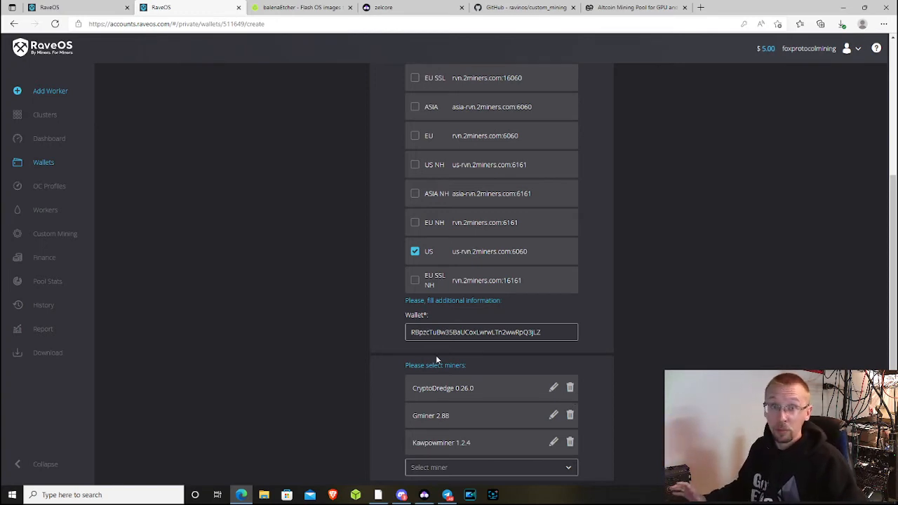
{"action": "scroll", "coordinate": [530, 399], "scroll_direction": "down", "scroll_amount": 1}
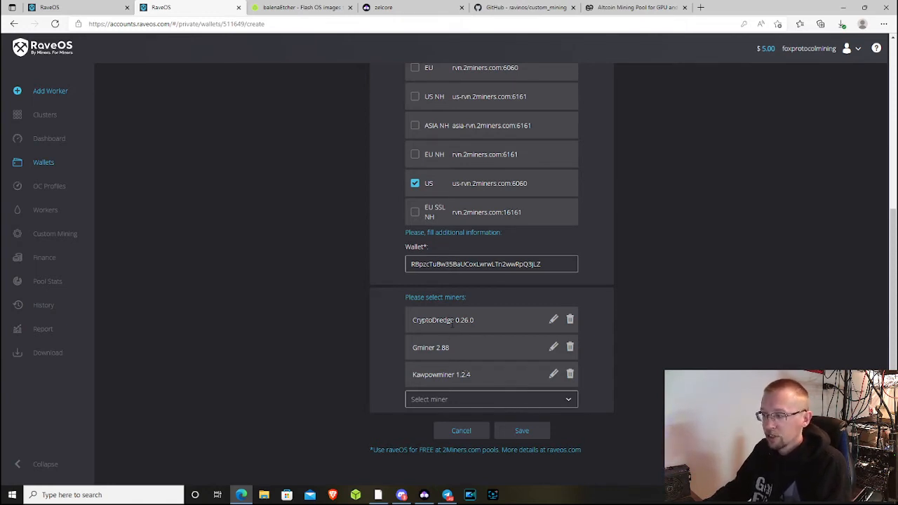
- Save the Raven wallet, then open Yourrig's details and its Change wallet dialog
{"action": "left_click", "coordinate": [540, 434]}
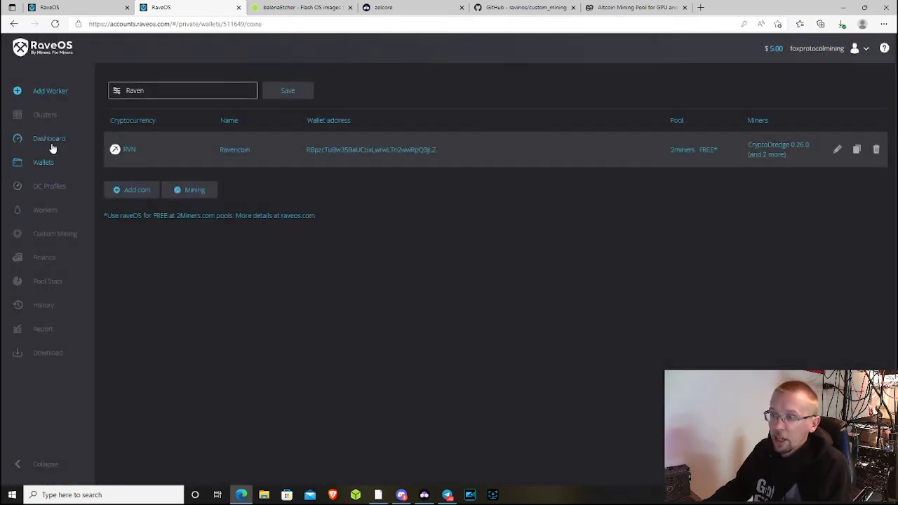
{"action": "left_click", "coordinate": [51, 141]}
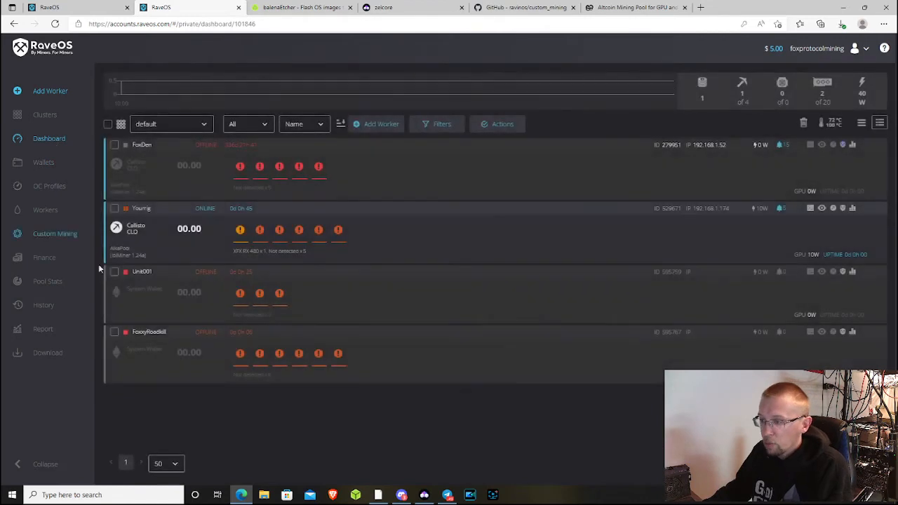
{"action": "left_click", "coordinate": [136, 330]}
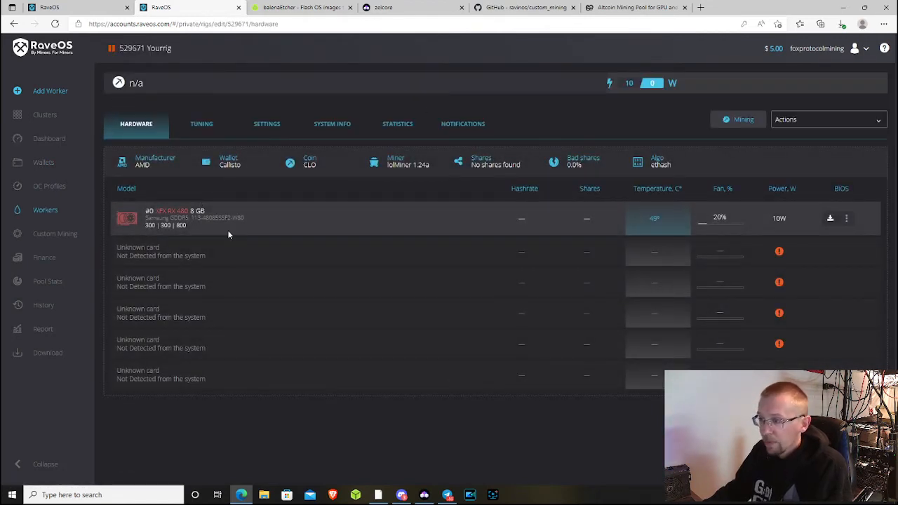
{"action": "left_click", "coordinate": [53, 141]}
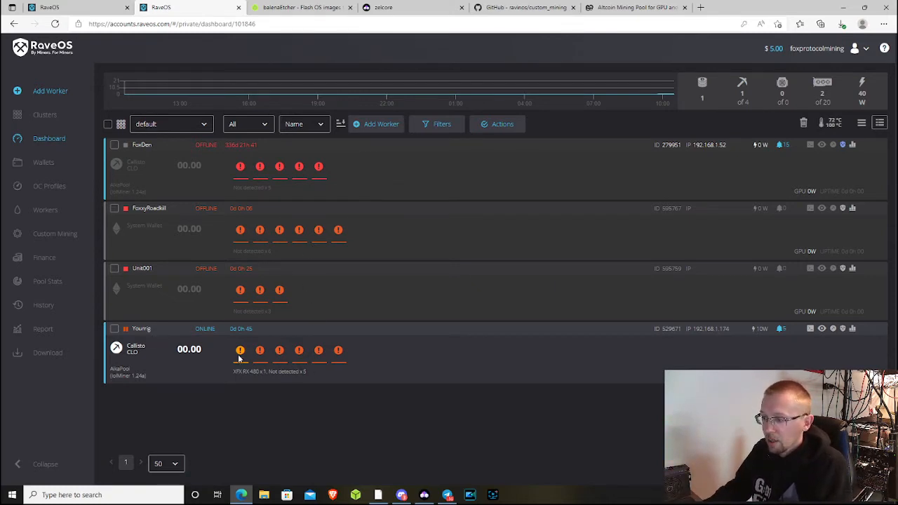
{"action": "left_click", "coordinate": [138, 330]}
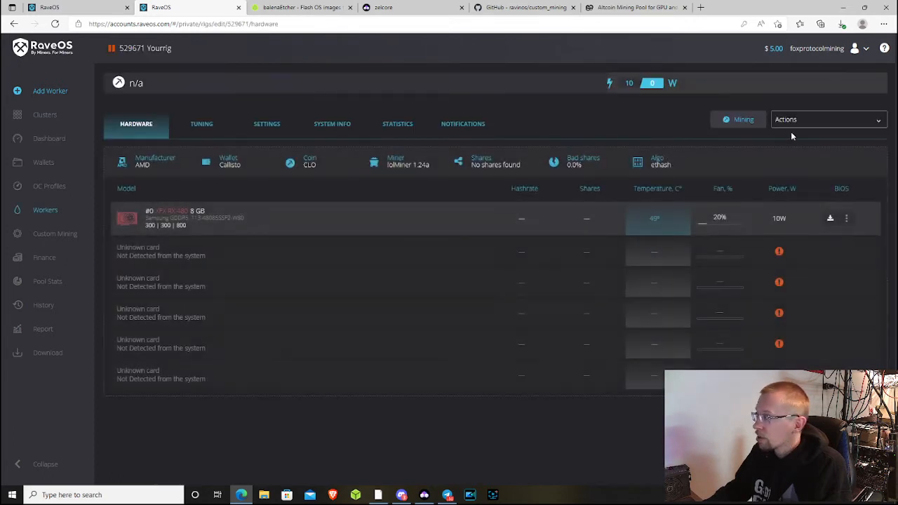
{"action": "left_click", "coordinate": [747, 123]}
- Assign the Callisto wallet to Yourrig, apply it, and return to the Dashboard
{"action": "left_click", "coordinate": [322, 267]}
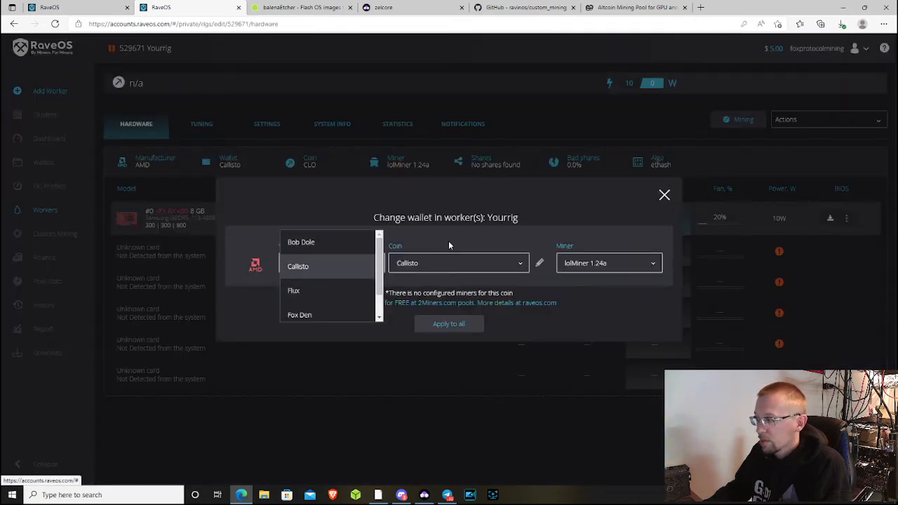
{"action": "left_click", "coordinate": [370, 266]}
{"action": "left_click", "coordinate": [455, 330]}
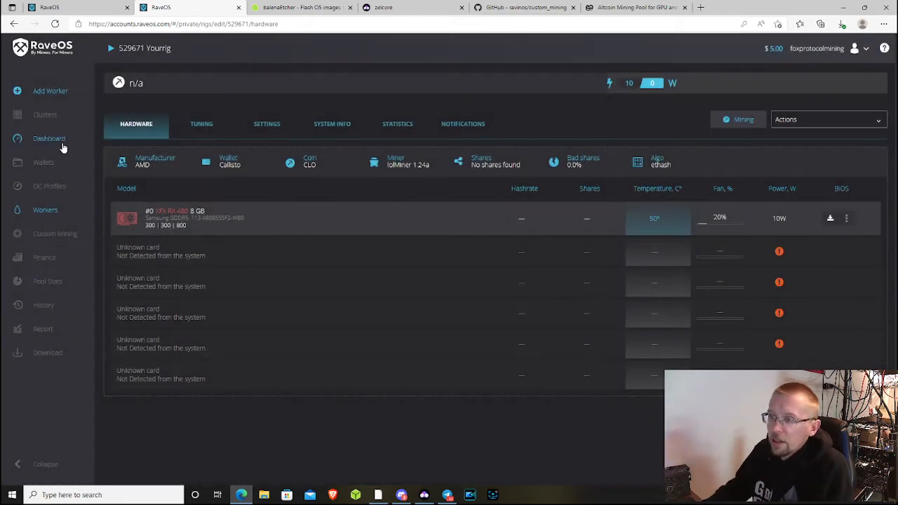
{"action": "left_click", "coordinate": [49, 139]}
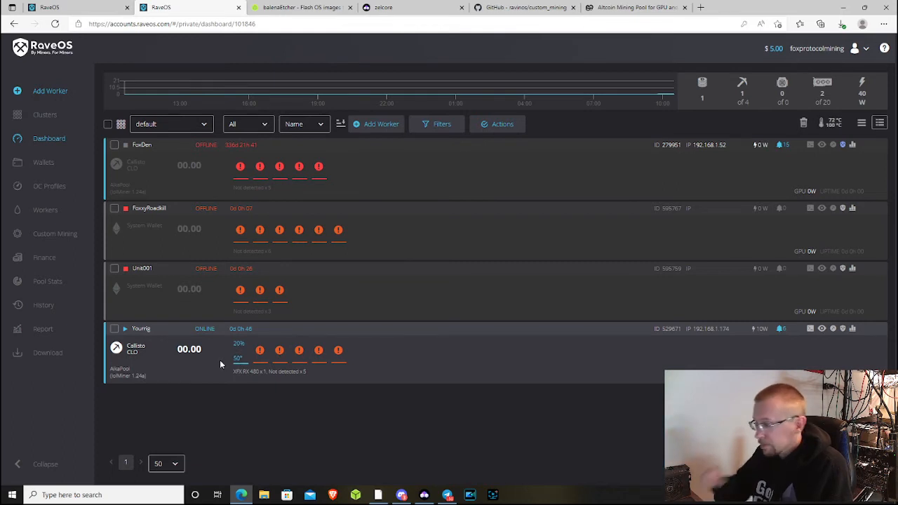
- Check Yourrig's notifications, return to its Hardware tab, and open the Actions dropdown
{"action": "left_click", "coordinate": [137, 330]}
{"action": "left_click", "coordinate": [476, 137]}
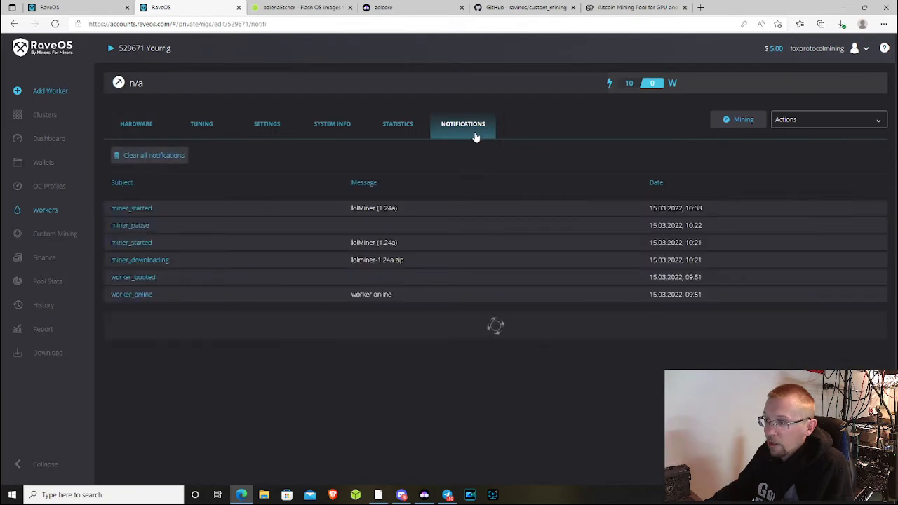
{"action": "left_click_drag", "start_coordinate": [111, 260], "coordinate": [404, 259]}
{"action": "left_click", "coordinate": [435, 239]}
{"action": "left_click", "coordinate": [150, 127]}
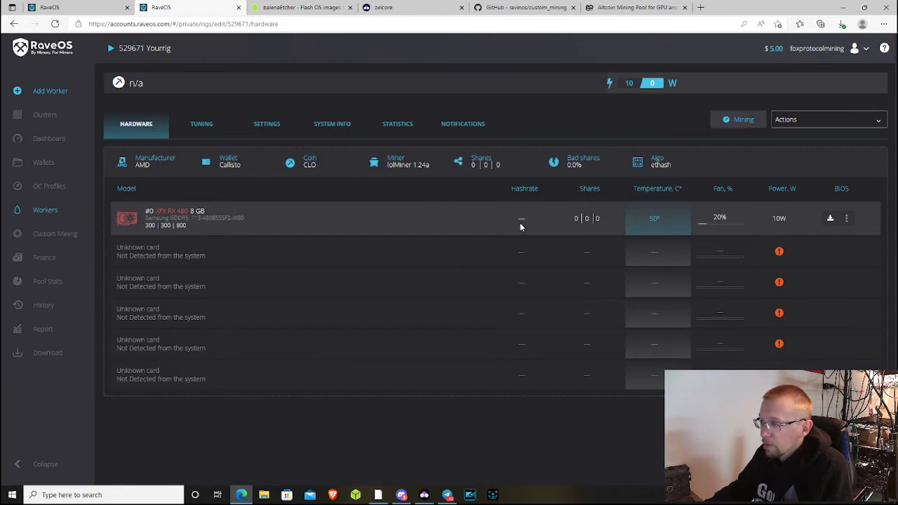
{"action": "left_click", "coordinate": [837, 120]}
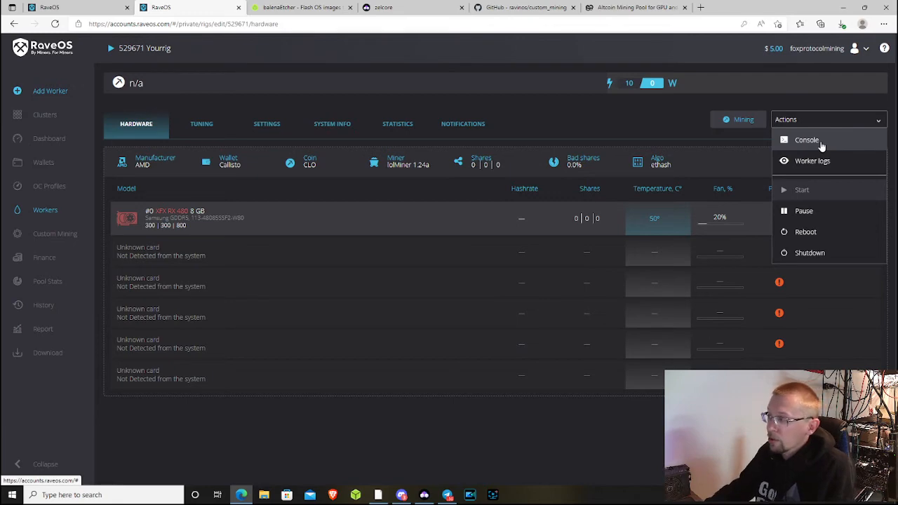
{"action": "left_click", "coordinate": [824, 165]}
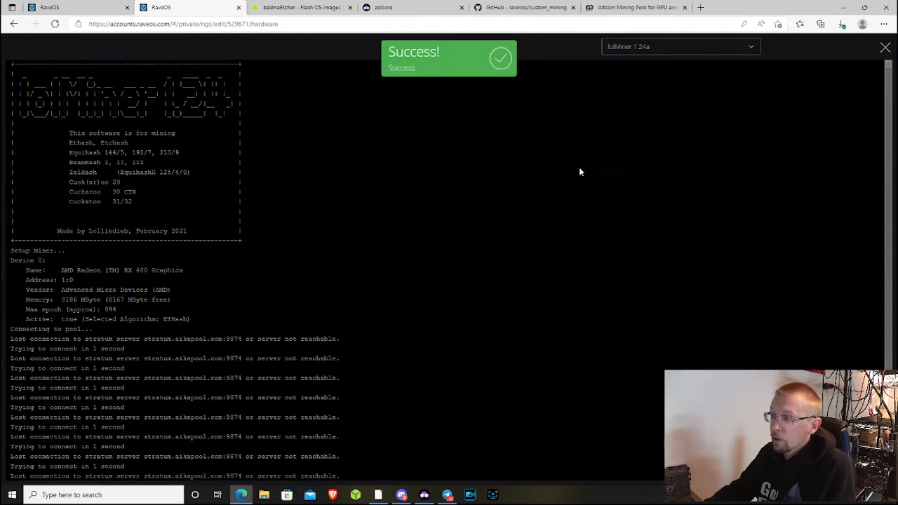
{"action": "left_click", "coordinate": [704, 48]}
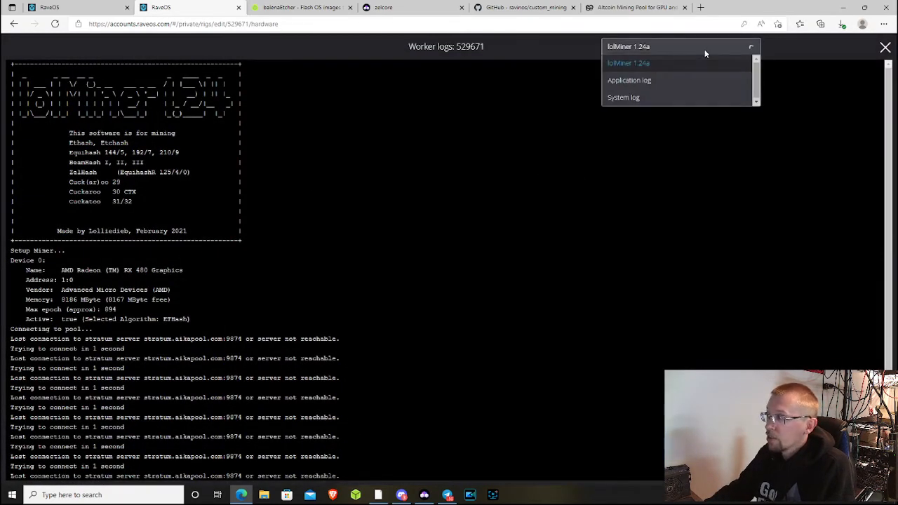
{"action": "left_click", "coordinate": [511, 98]}
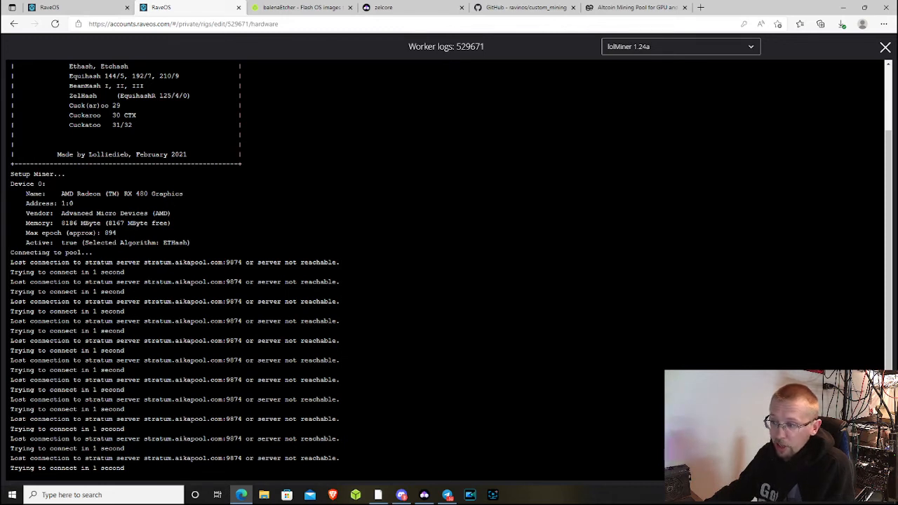
{"action": "left_click_drag", "start_coordinate": [117, 282], "coordinate": [219, 282]}
{"action": "triple_click", "coordinate": [459, 281]}
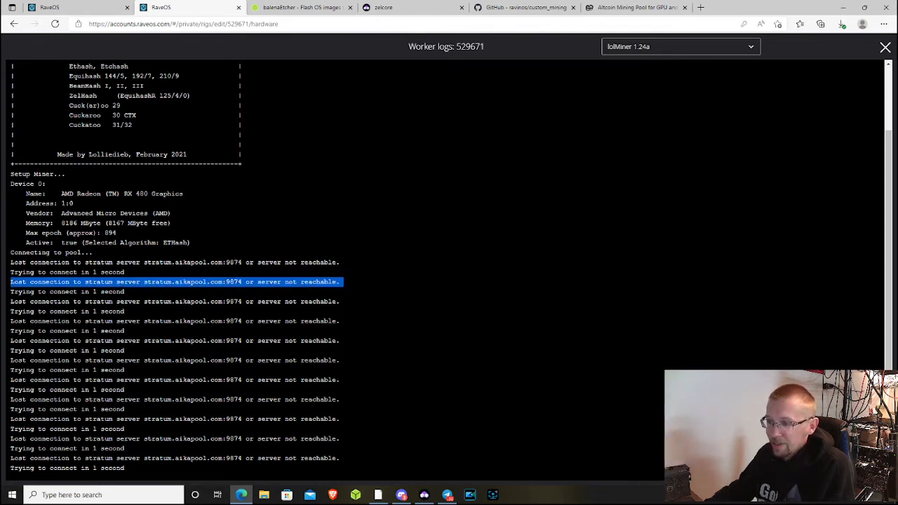
{"action": "left_click", "coordinate": [77, 299]}
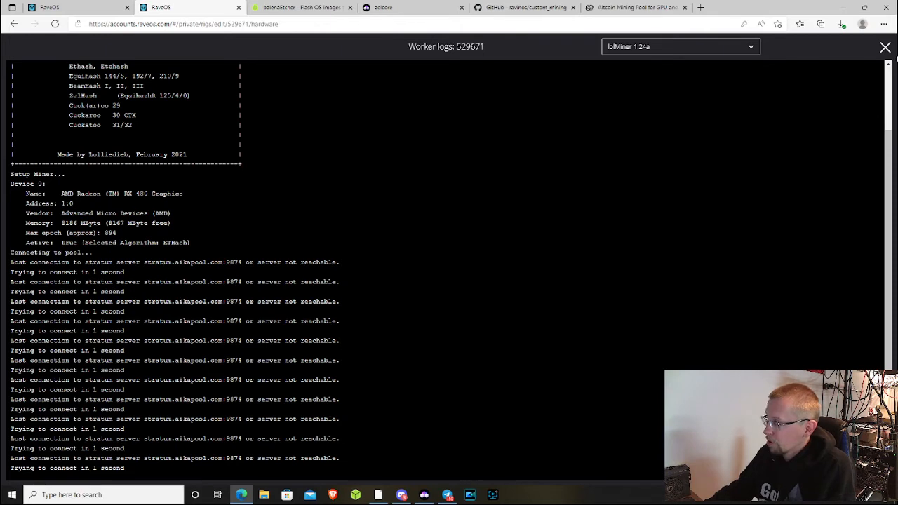
{"action": "left_click", "coordinate": [885, 47]}
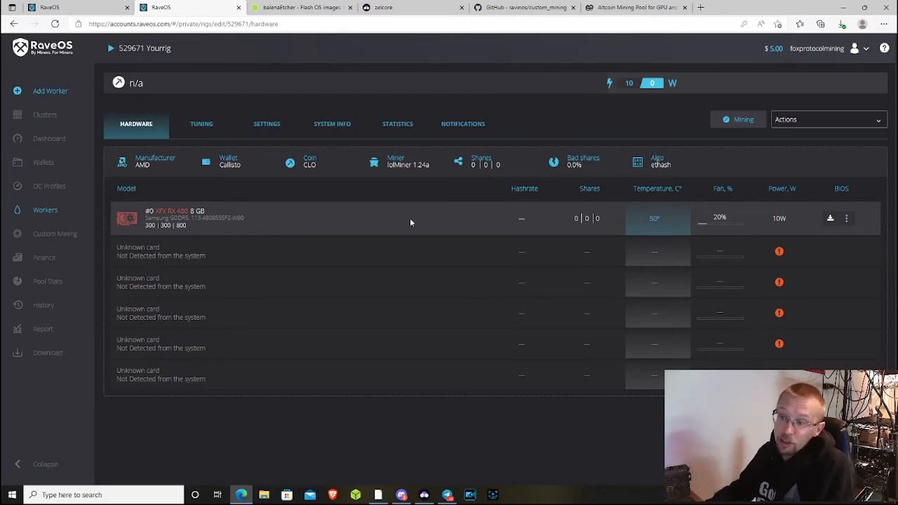
- From the Dashboard, open OC Profiles, which shows no overclock profiles yet
{"action": "left_click", "coordinate": [47, 139]}
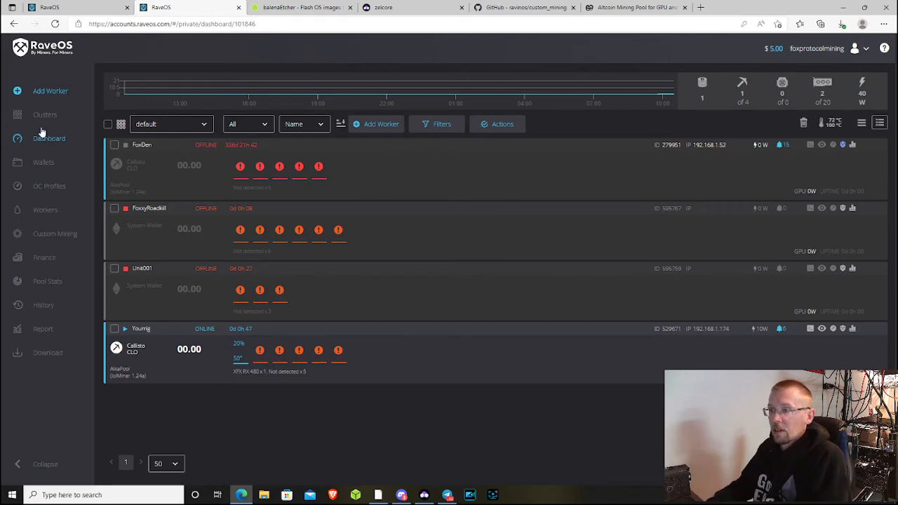
{"action": "left_click", "coordinate": [62, 187]}
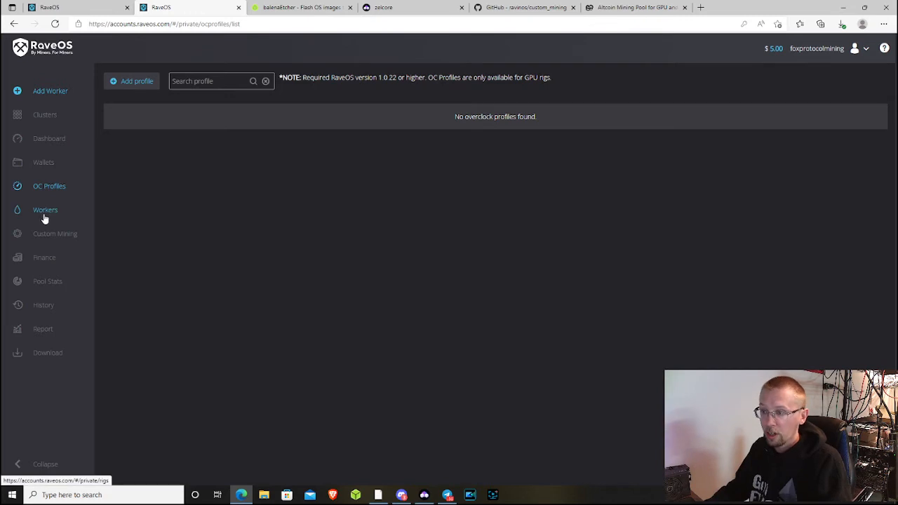
- Look at the FoxxyRoadkill worker's details, then open the Yourrig worker
{"action": "left_click", "coordinate": [56, 143]}
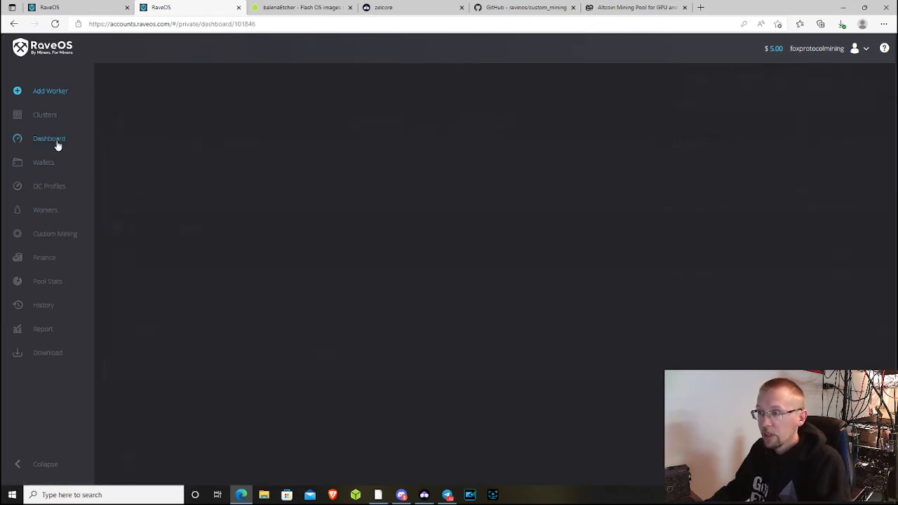
{"action": "left_click", "coordinate": [147, 224]}
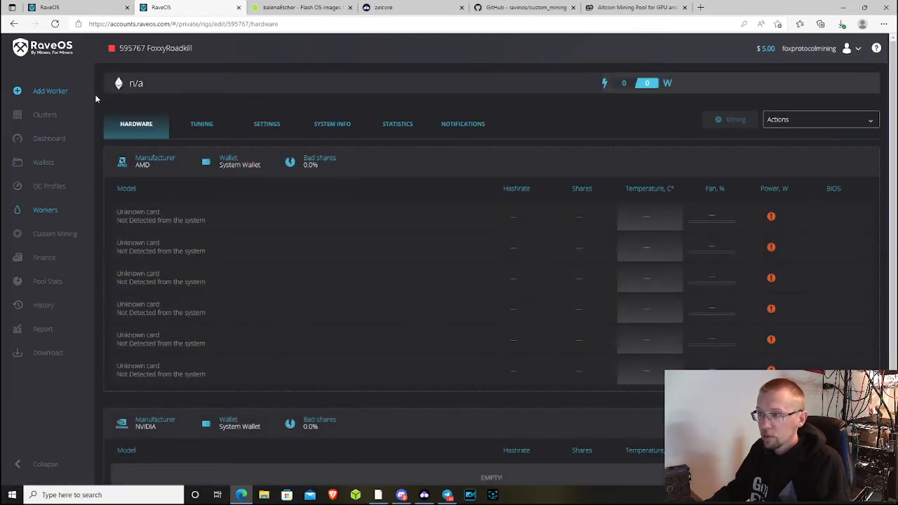
{"action": "left_click", "coordinate": [54, 139]}
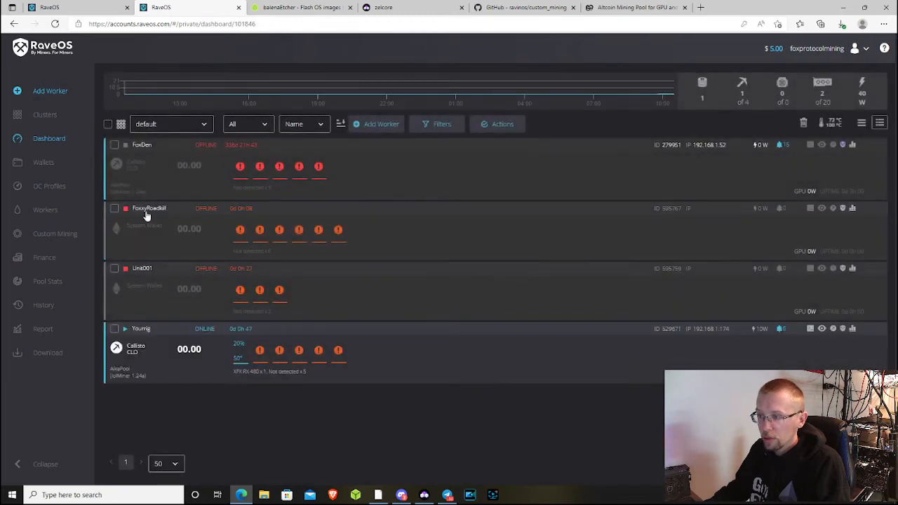
{"action": "left_click", "coordinate": [139, 333]}
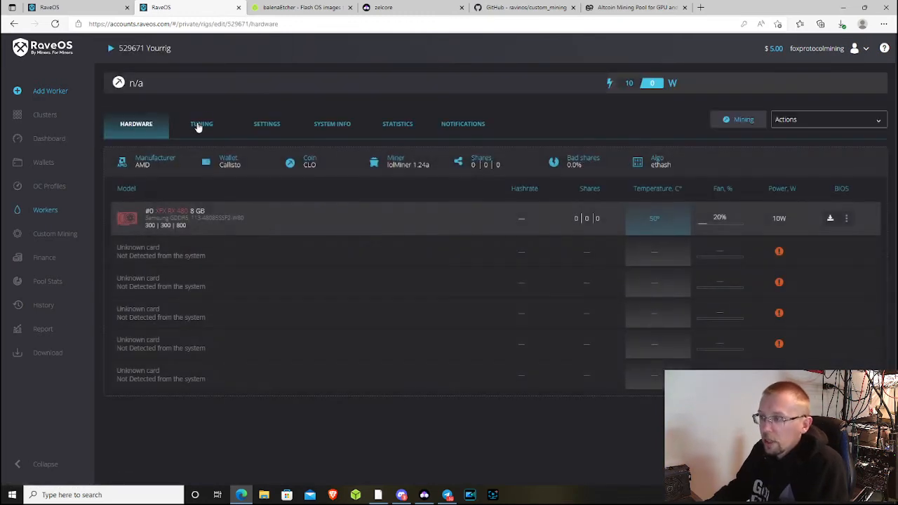
- Review Yourrig's tuning values, including Fan %, then open the Finance overview
{"action": "left_click", "coordinate": [210, 118]}
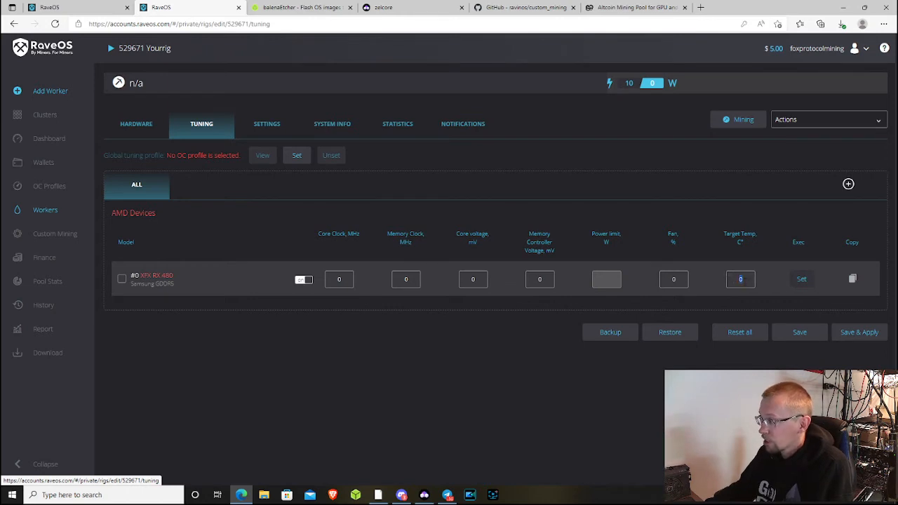
{"action": "left_click", "coordinate": [673, 279]}
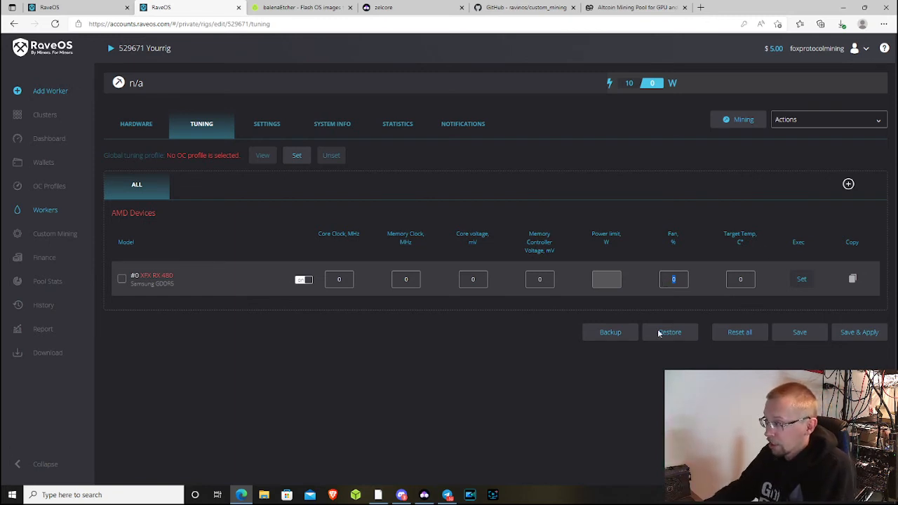
{"action": "left_click", "coordinate": [140, 130]}
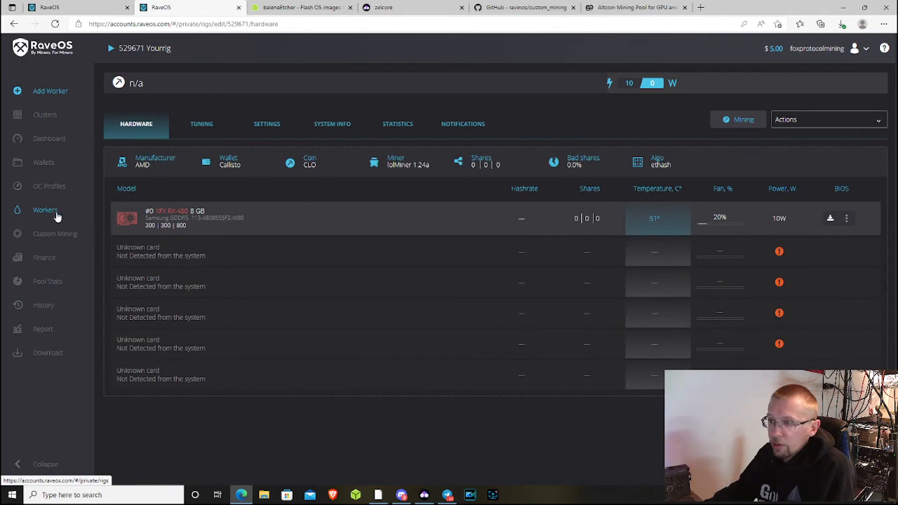
{"action": "left_click", "coordinate": [51, 263]}
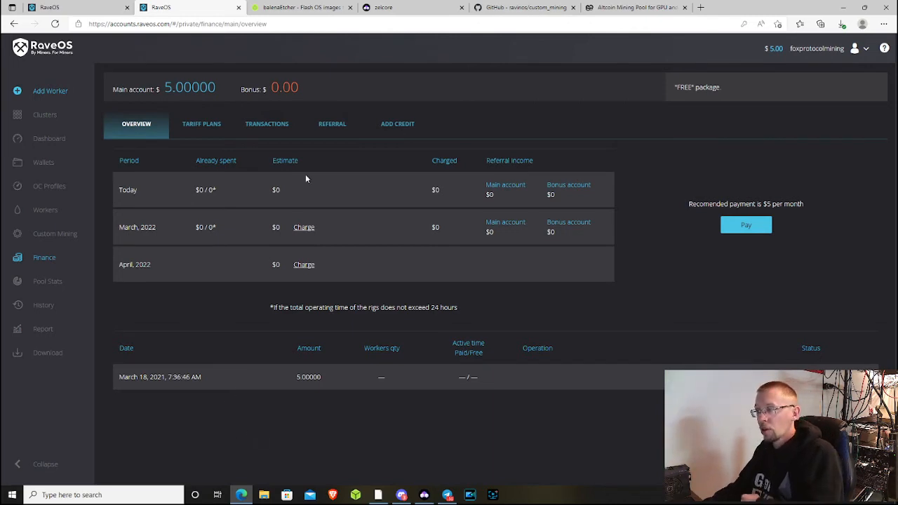
- Choose a $10 credit top-up amount and continue to payment
{"action": "left_click", "coordinate": [415, 121]}
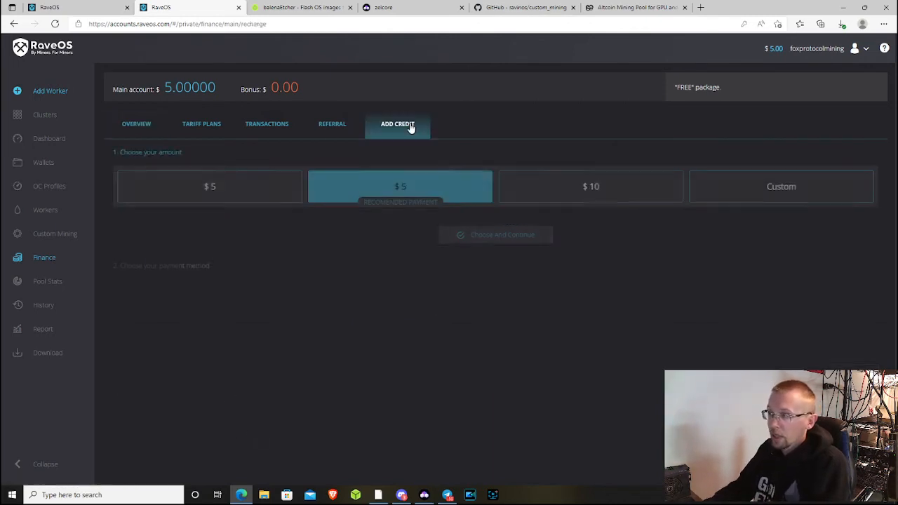
{"action": "left_click", "coordinate": [257, 186]}
{"action": "left_click", "coordinate": [528, 189]}
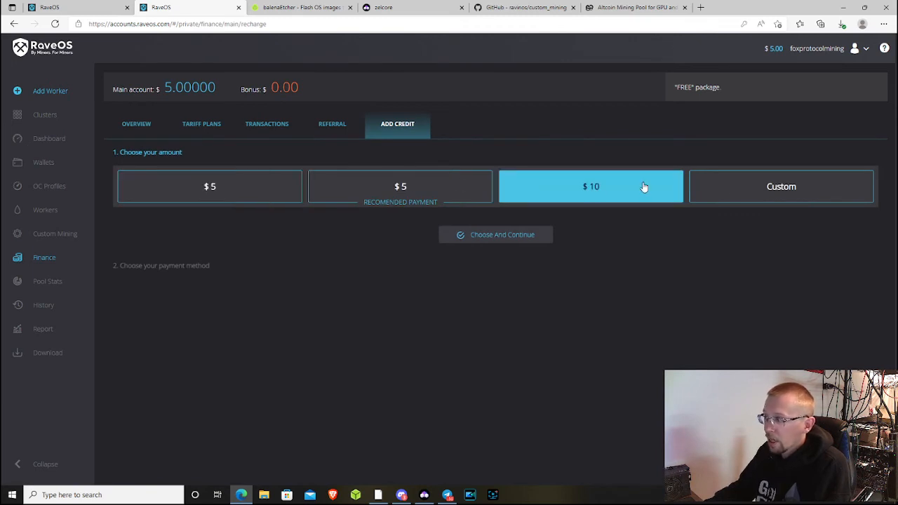
{"action": "left_click", "coordinate": [741, 188]}
{"action": "left_click", "coordinate": [593, 193]}
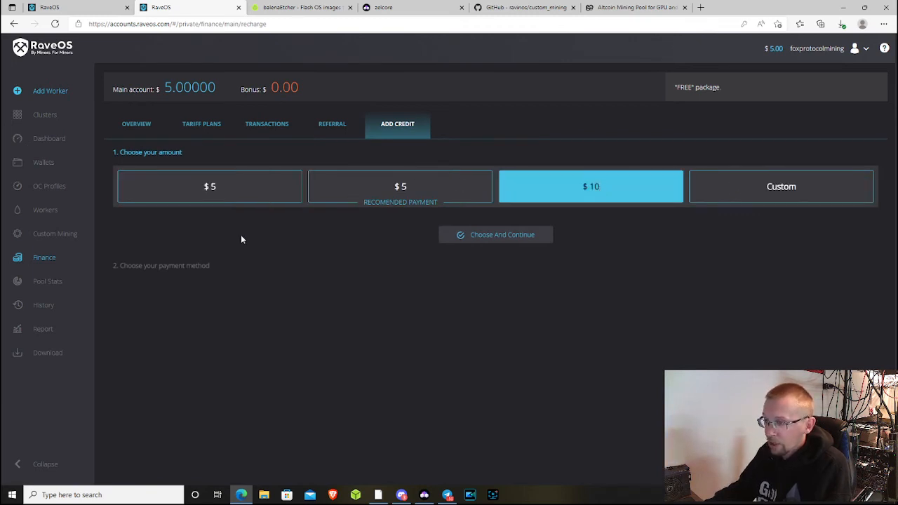
{"action": "left_click", "coordinate": [519, 236]}
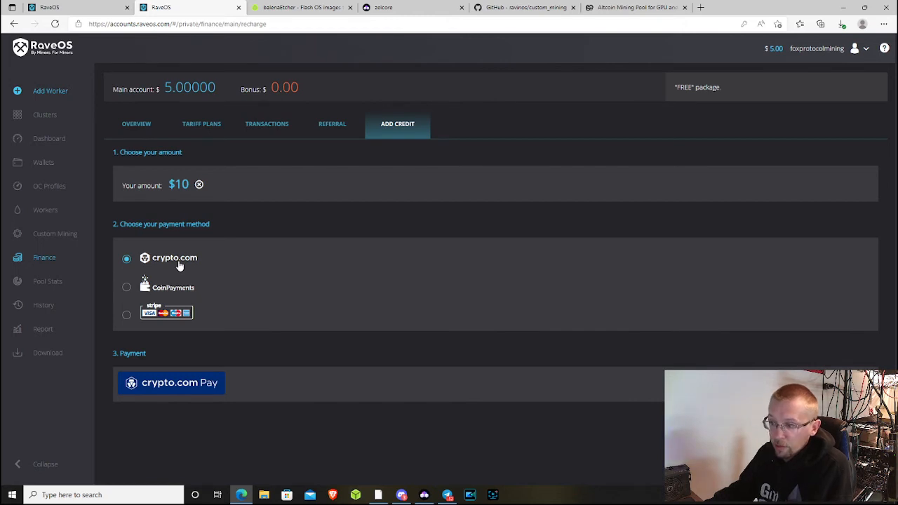
- Compare CoinPayments and Stripe fees, then view the Finance Referral details
{"action": "left_click", "coordinate": [190, 288]}
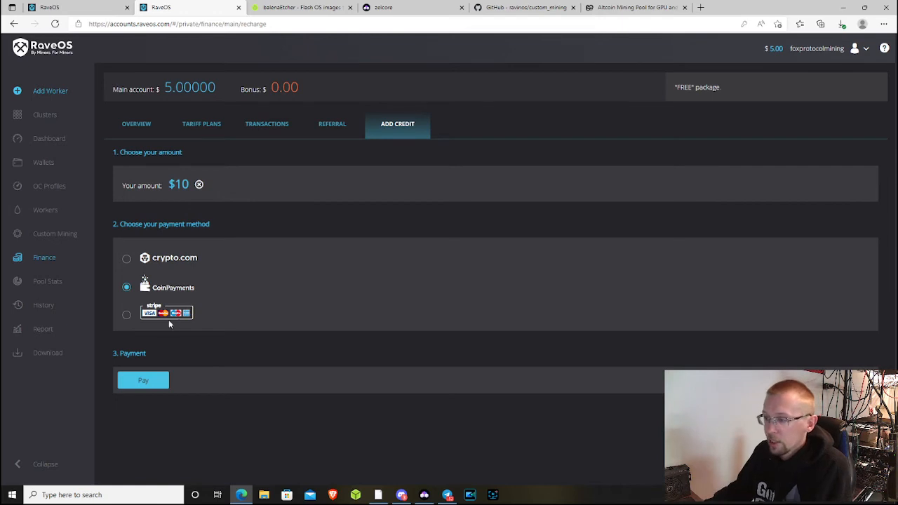
{"action": "left_click", "coordinate": [126, 316]}
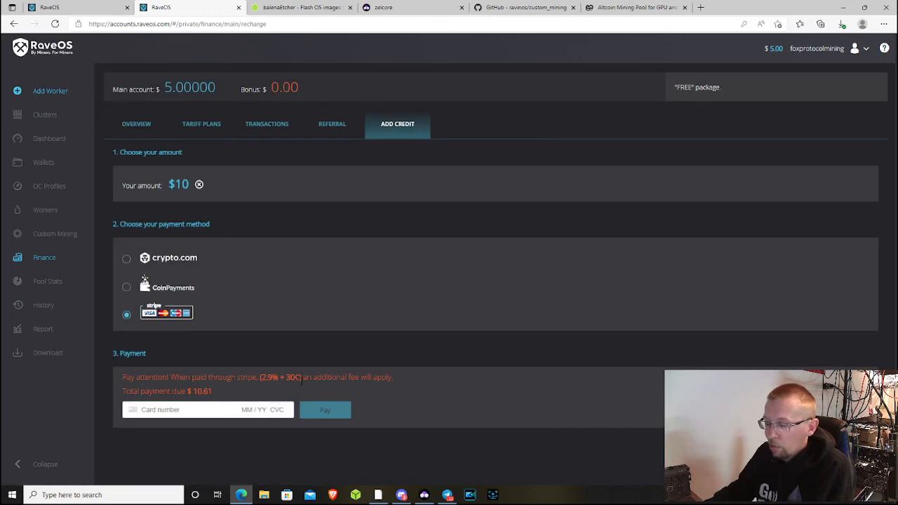
{"action": "left_click_drag", "start_coordinate": [260, 377], "coordinate": [279, 377]}
{"action": "left_click", "coordinate": [310, 382]}
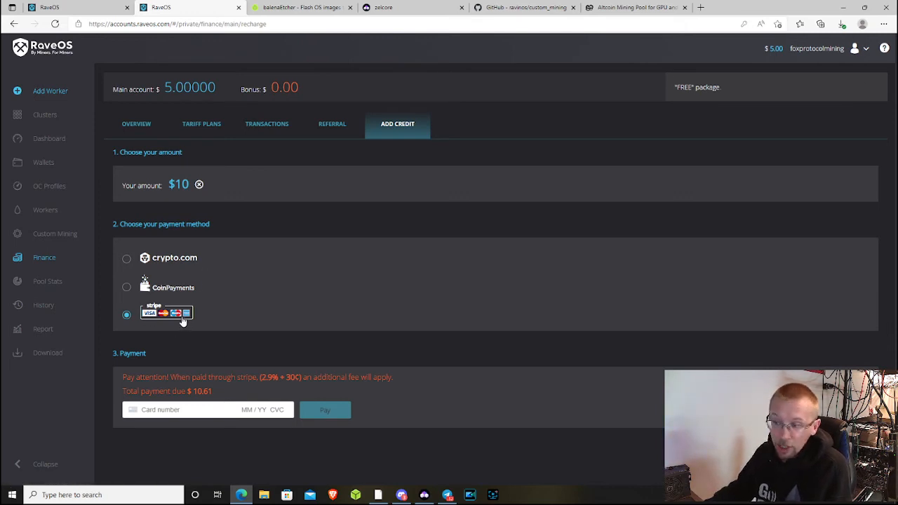
{"action": "left_click", "coordinate": [184, 292]}
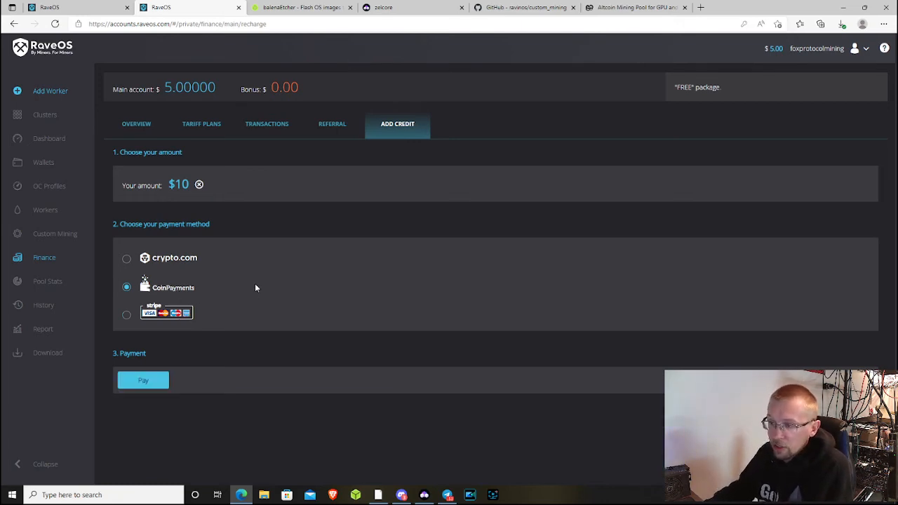
{"action": "left_click", "coordinate": [325, 124]}
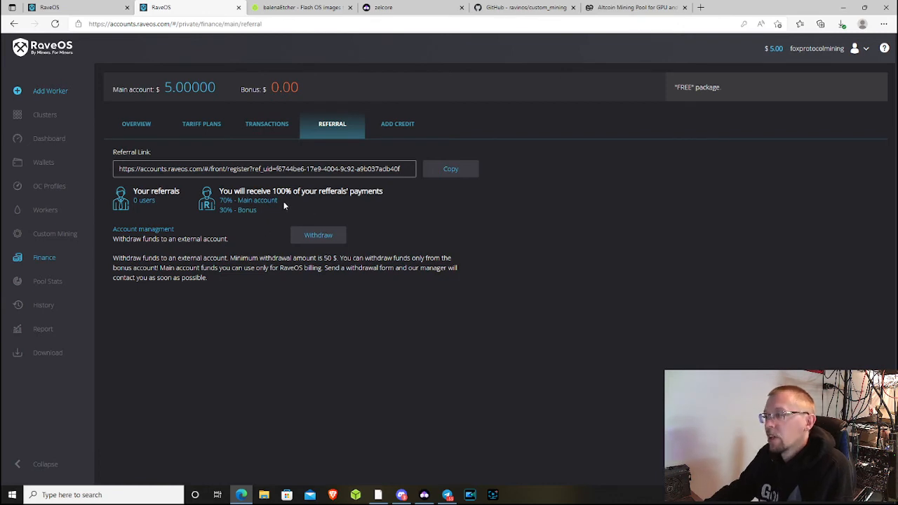
- Compare the Tariff Plans and Overview tabs, then open Pool Stats for the 2Miners wallets
{"action": "left_click_drag", "start_coordinate": [219, 191], "coordinate": [385, 192]}
{"action": "left_click", "coordinate": [302, 208]}
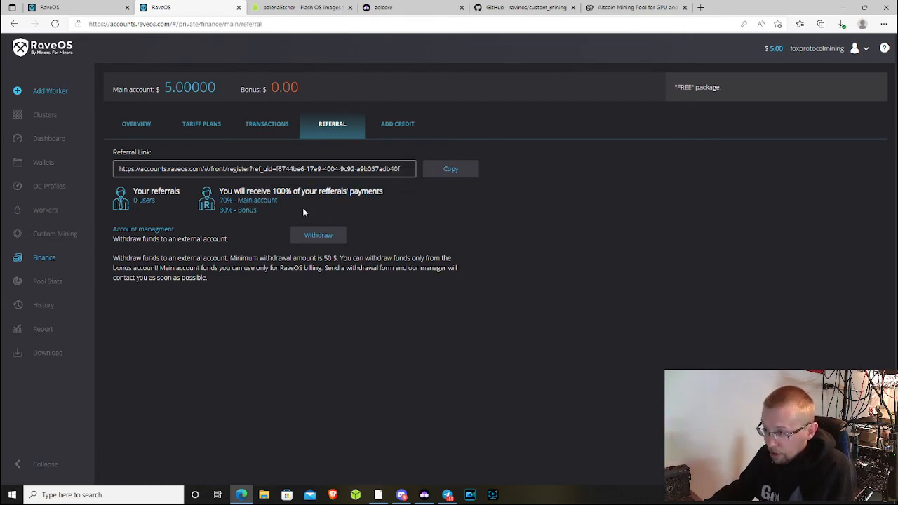
{"action": "left_click", "coordinate": [211, 127]}
{"action": "left_click", "coordinate": [137, 127]}
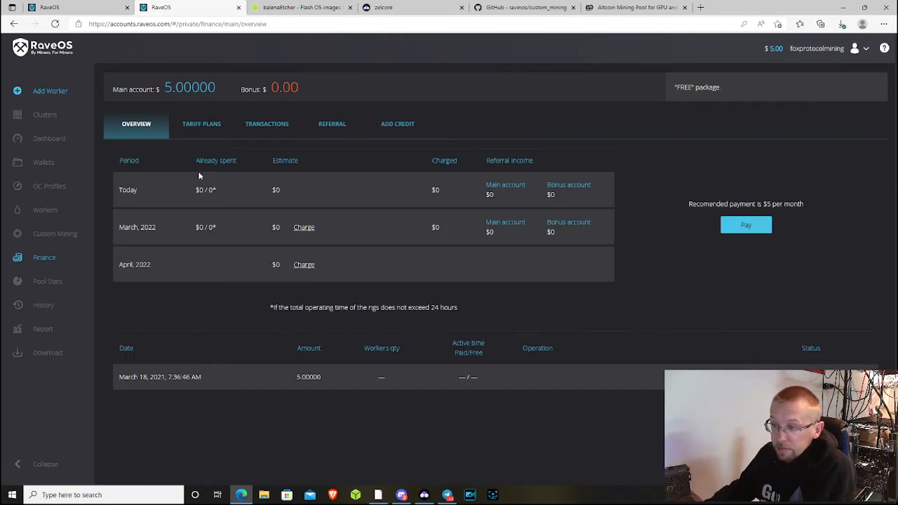
{"action": "left_click", "coordinate": [213, 126]}
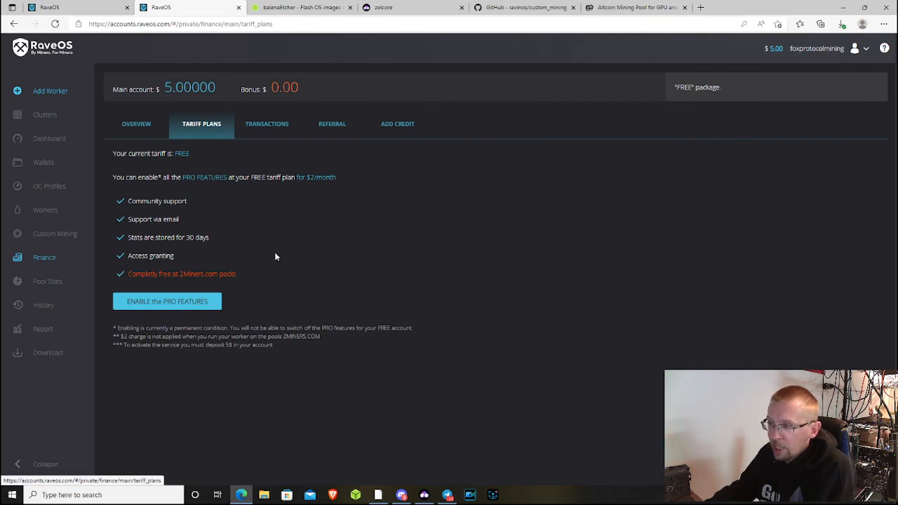
{"action": "left_click", "coordinate": [144, 133]}
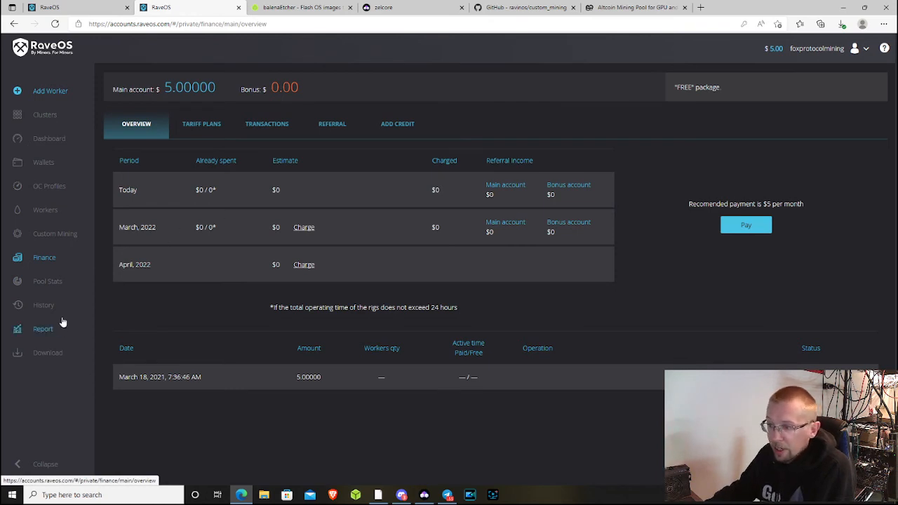
{"action": "left_click", "coordinate": [51, 284]}
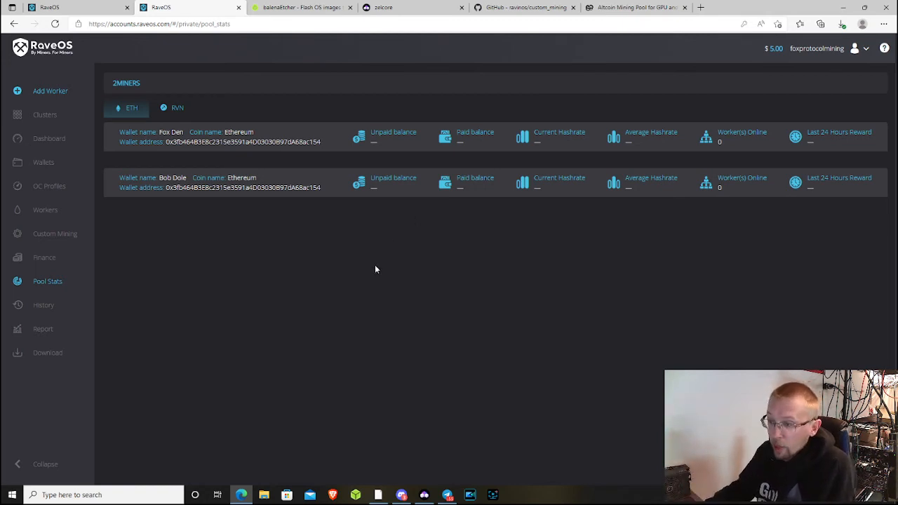
- Check the History and energy Report pages, then go back to the Dashboard worker list
{"action": "left_click", "coordinate": [58, 311]}
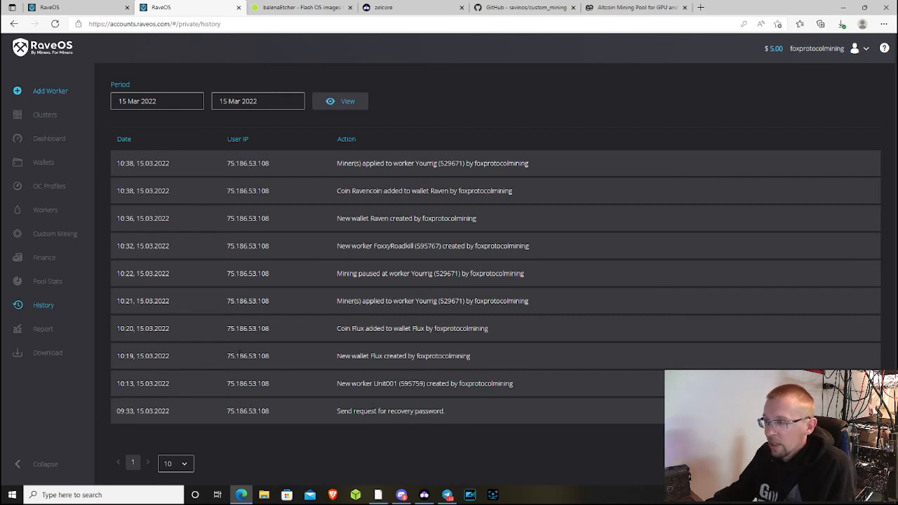
{"action": "left_click", "coordinate": [43, 329]}
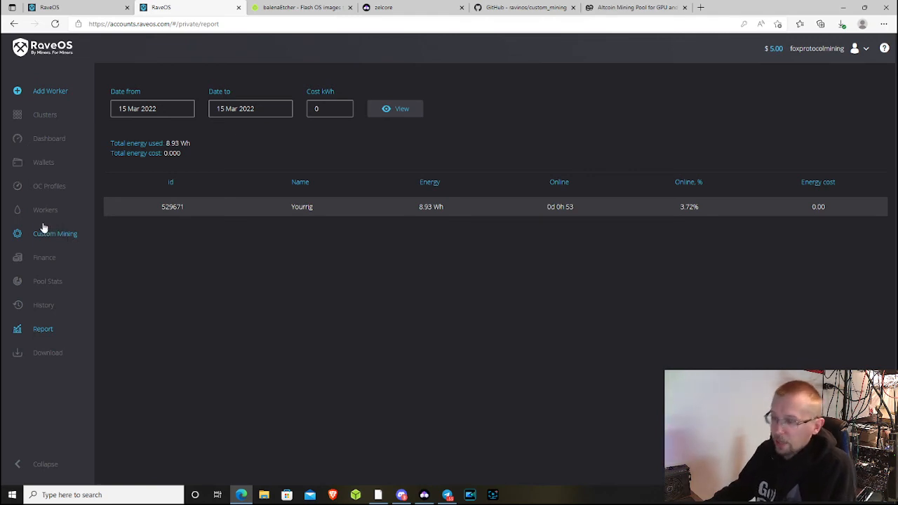
{"action": "left_click", "coordinate": [49, 138]}
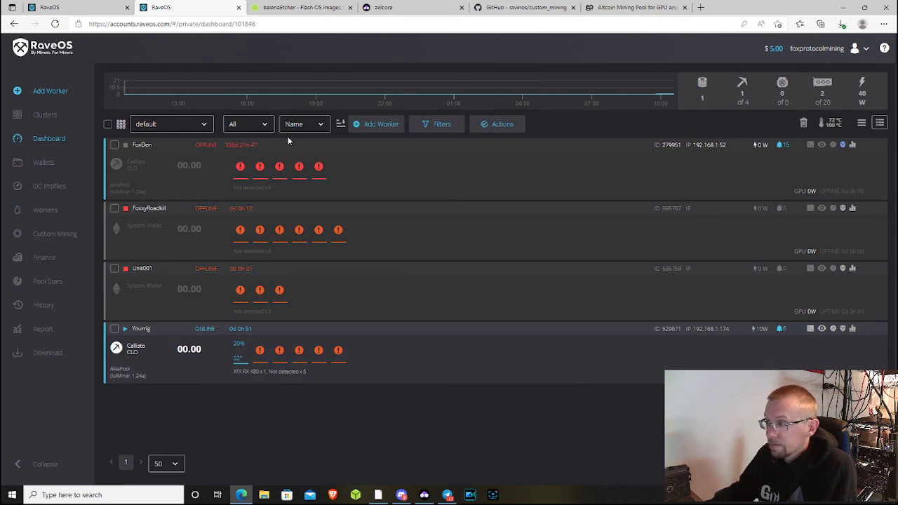
- Show bulk Actions for all four selected workers, view Yourrig's hardware, then open Clusters
{"action": "left_click", "coordinate": [502, 125]}
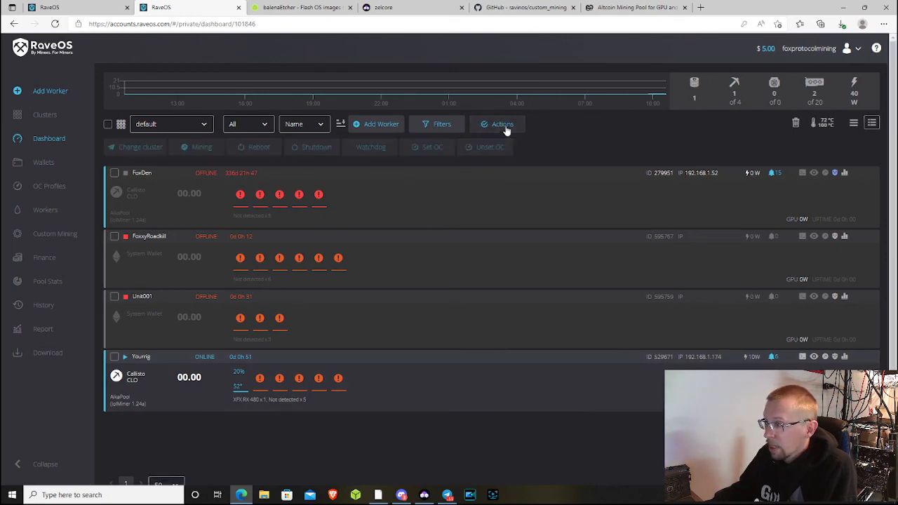
{"action": "left_click", "coordinate": [114, 173]}
{"action": "left_click", "coordinate": [115, 237]}
{"action": "left_click", "coordinate": [114, 297]}
{"action": "left_click", "coordinate": [114, 357]}
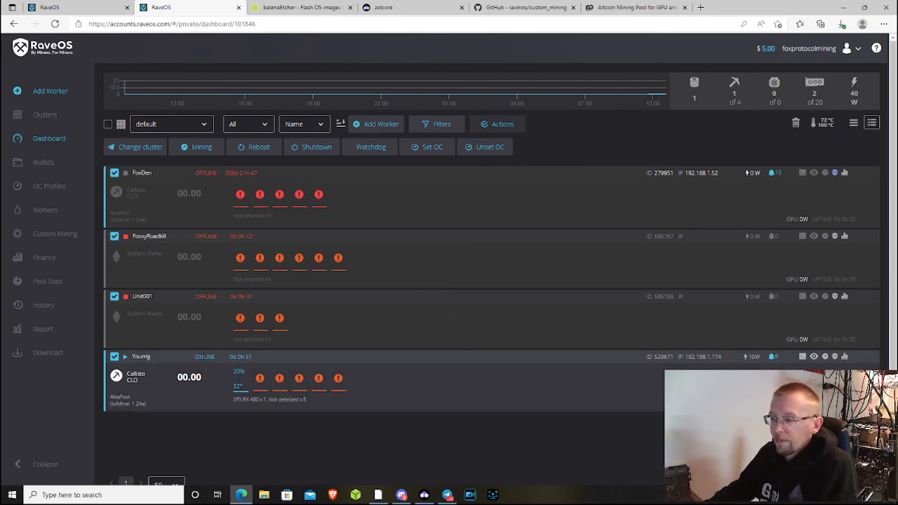
{"action": "left_click", "coordinate": [143, 357]}
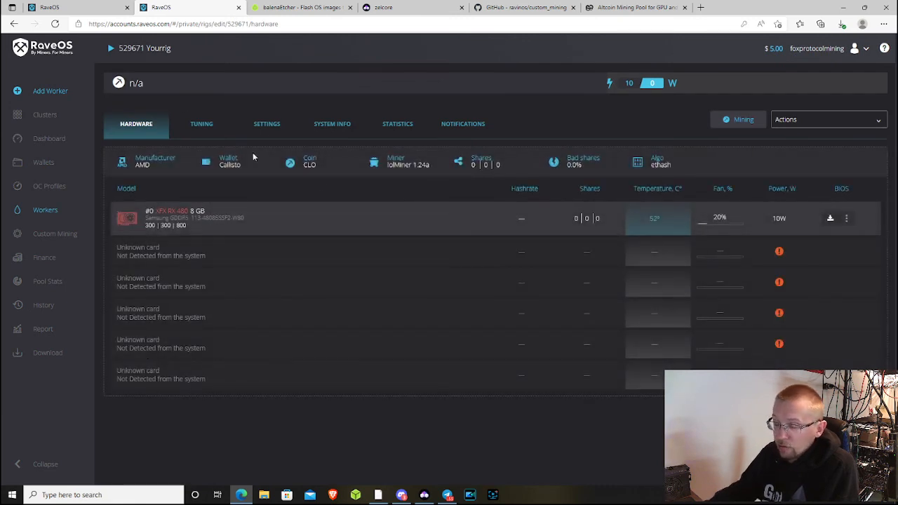
{"action": "left_click", "coordinate": [47, 123]}
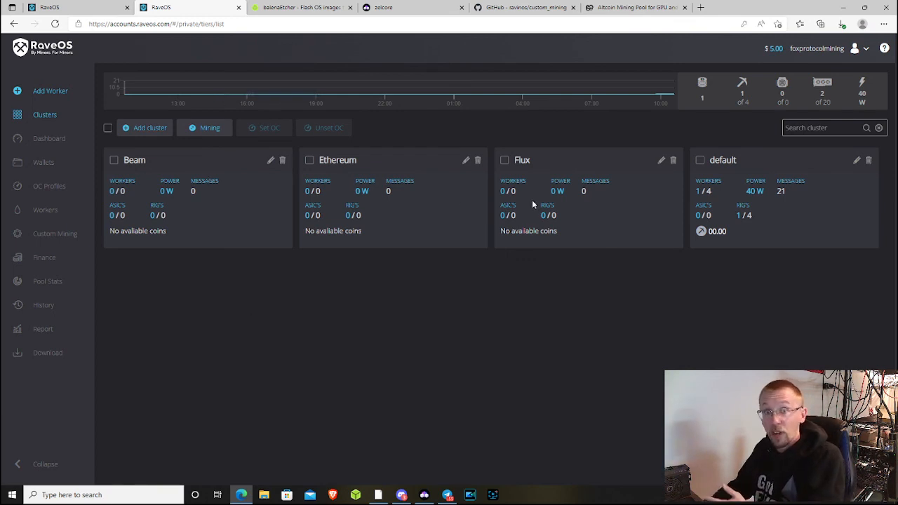
{"action": "left_click", "coordinate": [56, 145]}
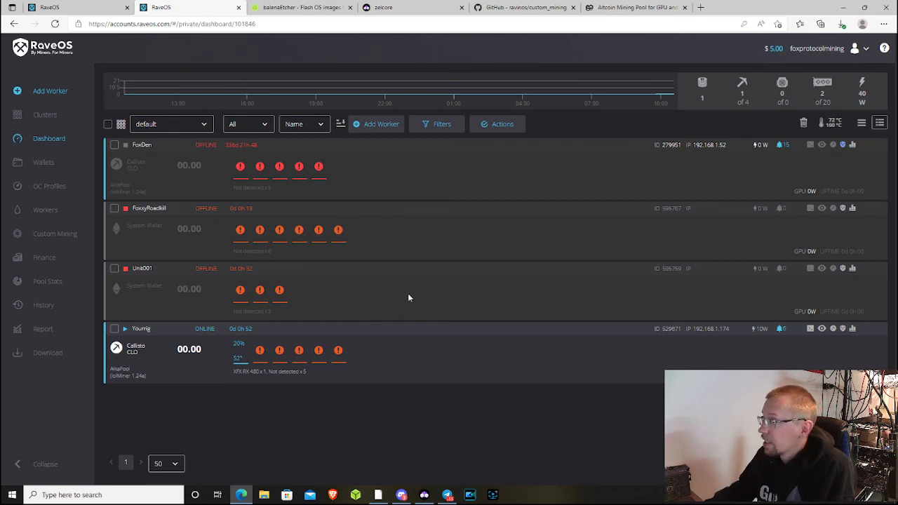
{"action": "left_click", "coordinate": [864, 57]}
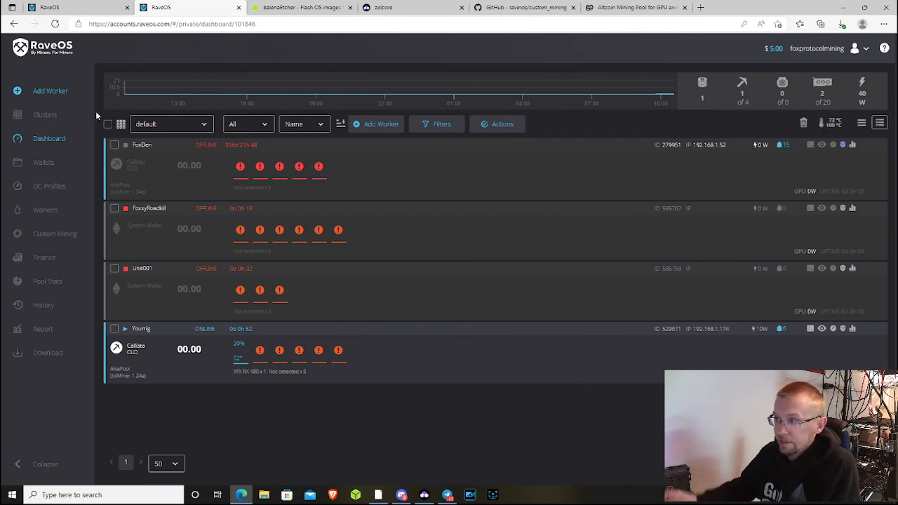
{"action": "left_click", "coordinate": [62, 124]}
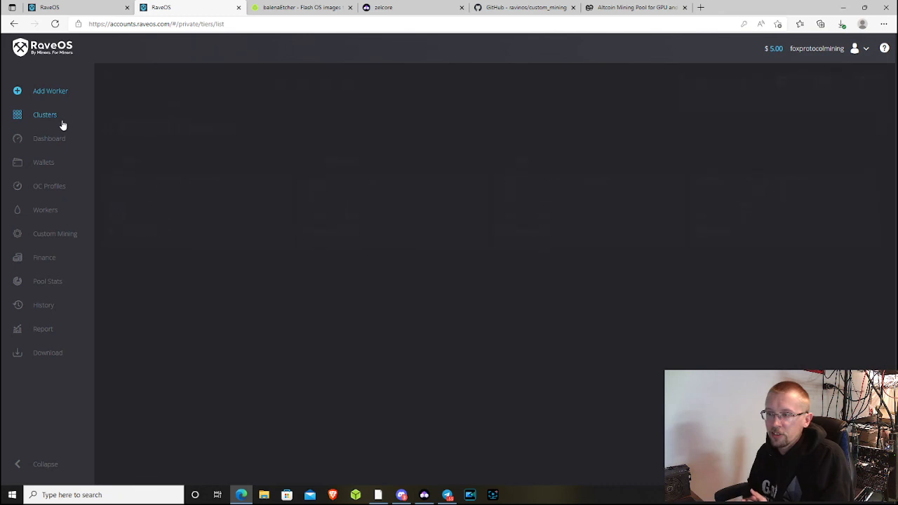